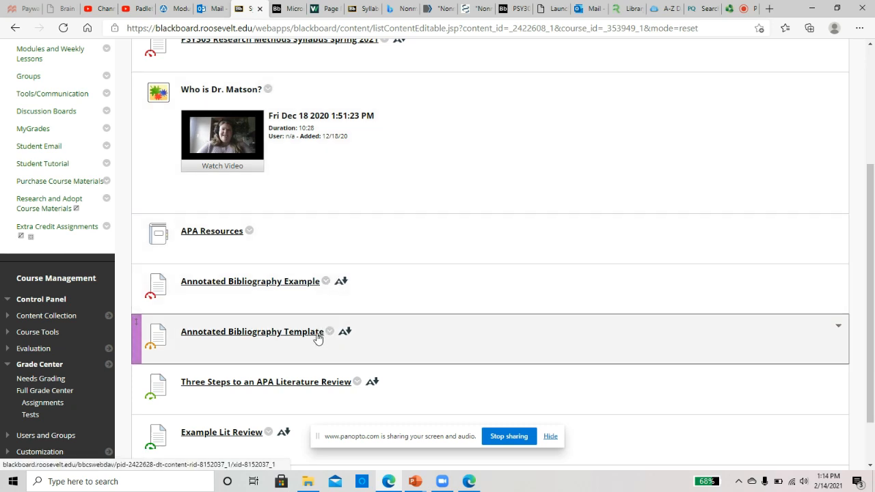
Open the Annotated Bibliography Template document in Word and review its annotation grid
{"action": "left_click", "coordinate": [308, 335]}
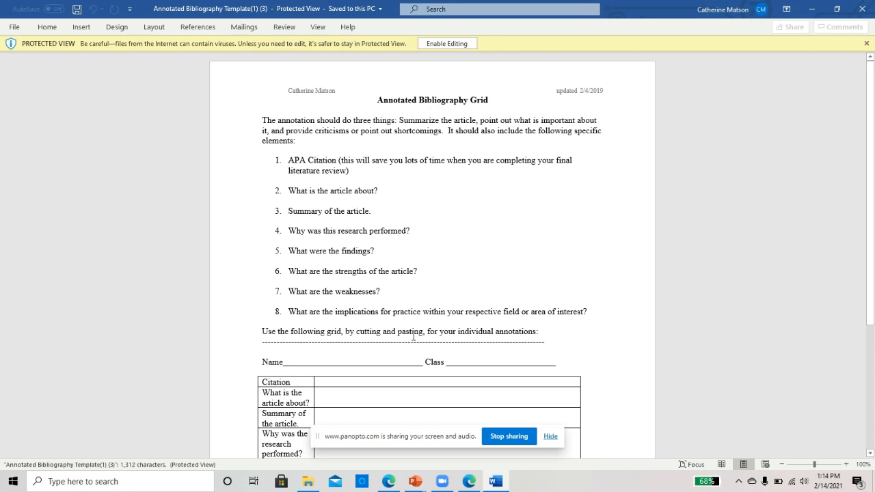
{"action": "scroll", "coordinate": [404, 333], "scroll_direction": "down", "scroll_amount": 3}
{"action": "scroll", "coordinate": [404, 333], "scroll_direction": "down", "scroll_amount": 3}
{"action": "scroll", "coordinate": [404, 333], "scroll_direction": "down", "scroll_amount": 1}
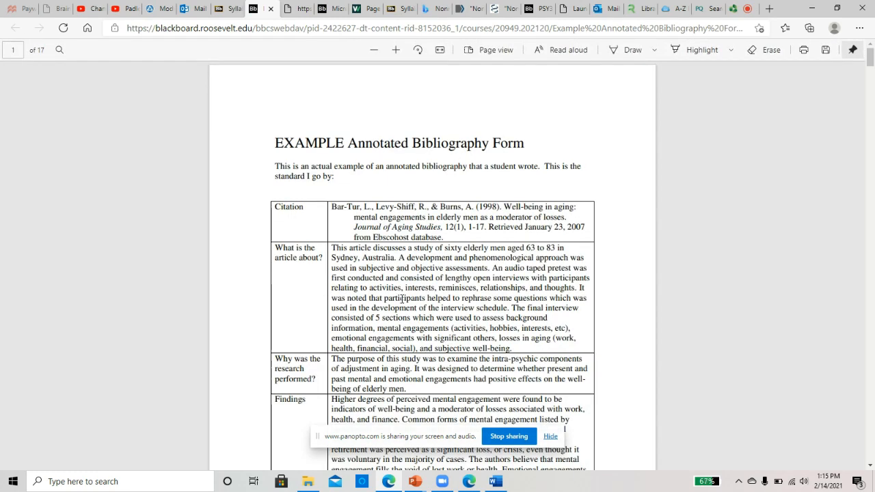
{"action": "scroll", "coordinate": [403, 299], "scroll_direction": "down", "scroll_amount": 2}
{"action": "scroll", "coordinate": [426, 238], "scroll_direction": "down", "scroll_amount": 3}
{"action": "scroll", "coordinate": [426, 237], "scroll_direction": "up", "scroll_amount": 2}
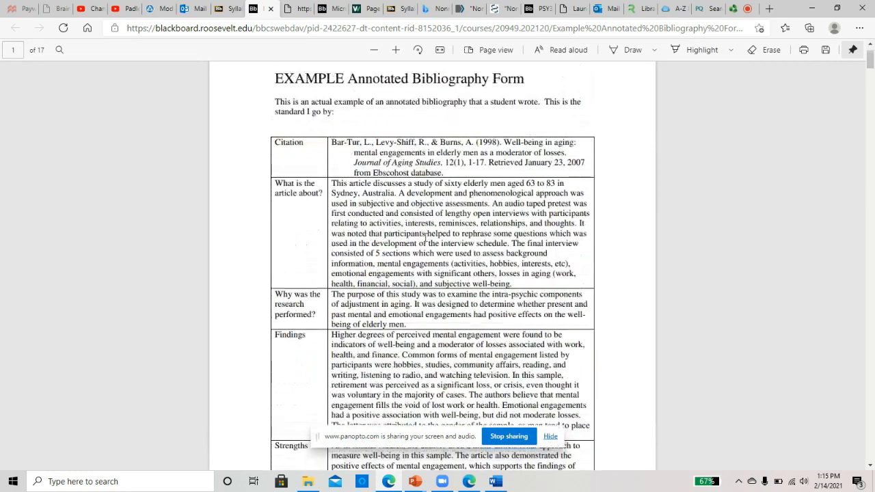
Highlight the 'What is the article about?' prompt in the example PDF
{"action": "left_click_drag", "start_coordinate": [275, 182], "coordinate": [323, 193]}
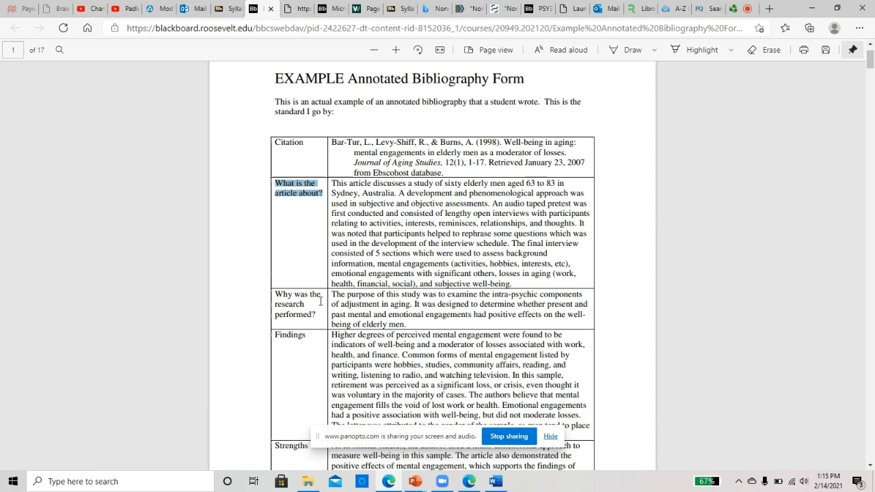
{"action": "scroll", "coordinate": [321, 307], "scroll_direction": "down", "scroll_amount": 2}
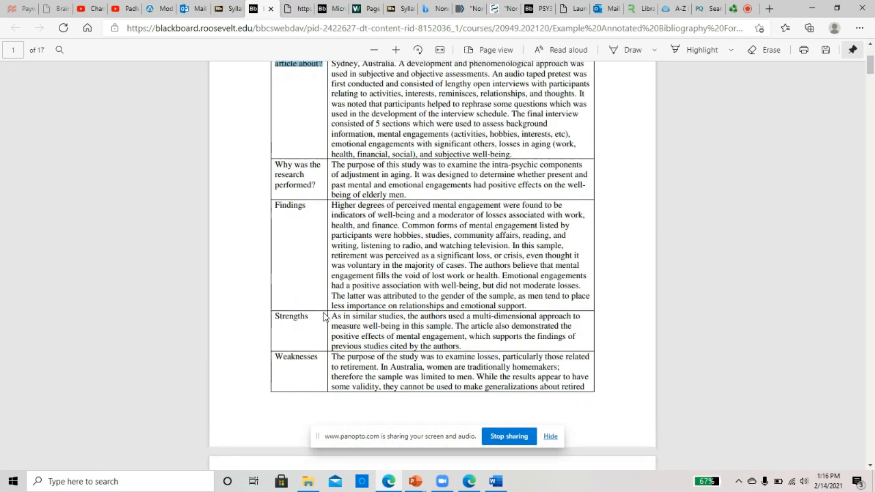
{"action": "scroll", "coordinate": [362, 205], "scroll_direction": "down", "scroll_amount": 2}
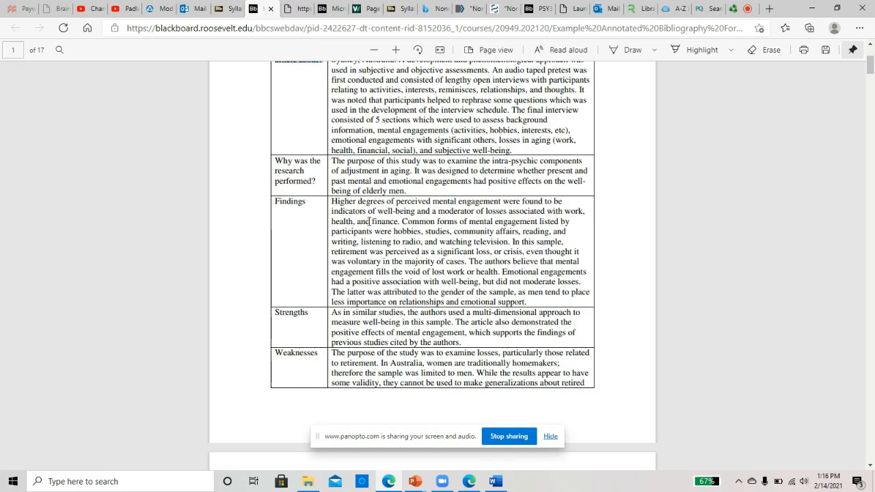
{"action": "scroll", "coordinate": [369, 220], "scroll_direction": "down", "scroll_amount": 2}
{"action": "scroll", "coordinate": [369, 220], "scroll_direction": "up", "scroll_amount": 1}
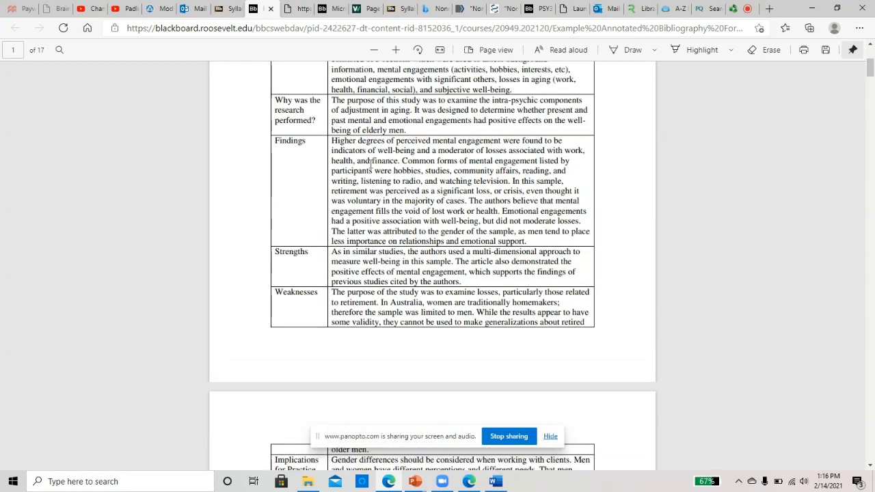
{"action": "scroll", "coordinate": [342, 205], "scroll_direction": "down", "scroll_amount": 4}
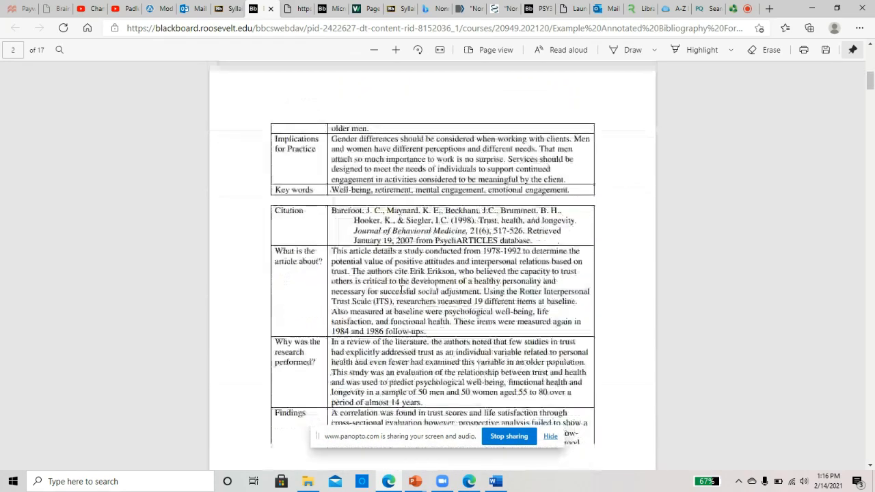
{"action": "scroll", "coordinate": [383, 260], "scroll_direction": "down", "scroll_amount": 4}
{"action": "scroll", "coordinate": [402, 289], "scroll_direction": "down", "scroll_amount": 5}
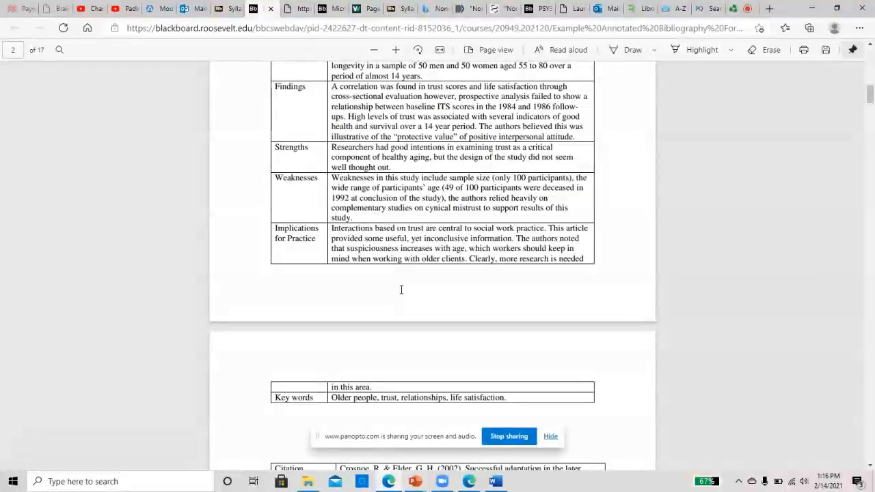
{"action": "scroll", "coordinate": [402, 289], "scroll_direction": "down", "scroll_amount": 3}
{"action": "scroll", "coordinate": [402, 289], "scroll_direction": "down", "scroll_amount": 4}
{"action": "scroll", "coordinate": [402, 290], "scroll_direction": "down", "scroll_amount": 3}
{"action": "scroll", "coordinate": [402, 289], "scroll_direction": "up", "scroll_amount": 2}
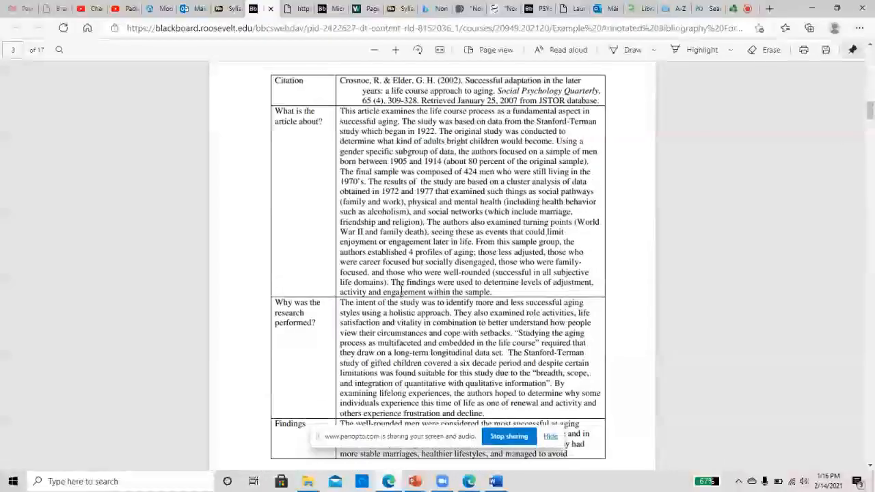
{"action": "scroll", "coordinate": [402, 289], "scroll_direction": "down", "scroll_amount": 3}
{"action": "scroll", "coordinate": [402, 290], "scroll_direction": "down", "scroll_amount": 2}
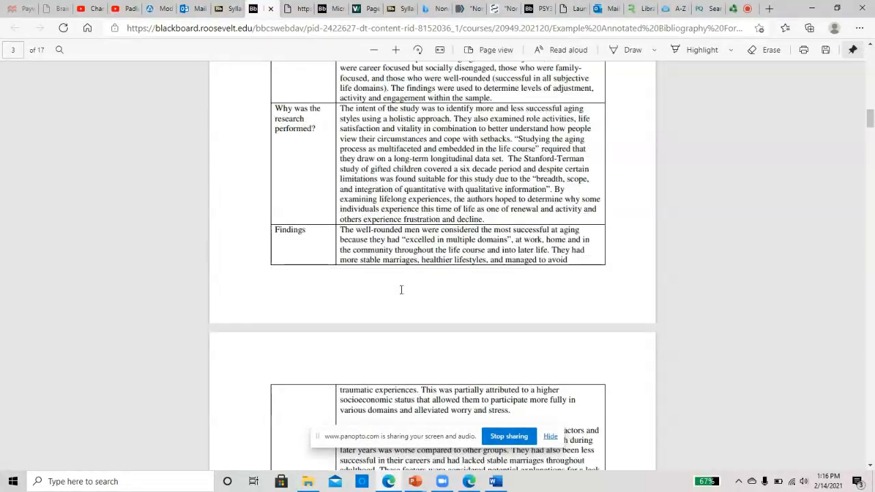
{"action": "scroll", "coordinate": [402, 290], "scroll_direction": "down", "scroll_amount": 2}
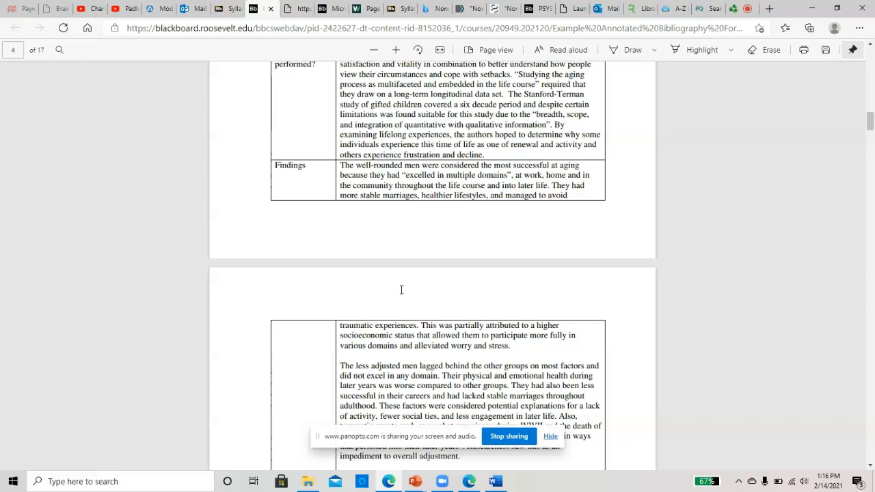
{"action": "scroll", "coordinate": [402, 289], "scroll_direction": "down", "scroll_amount": 2}
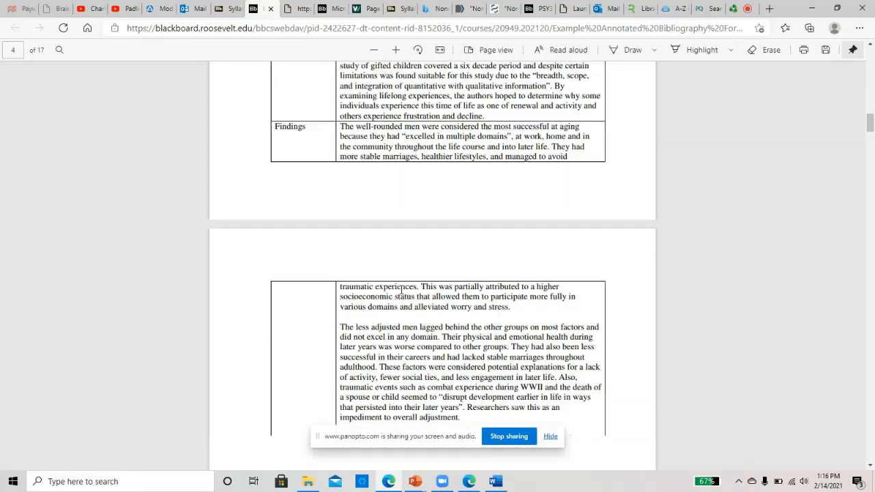
{"action": "scroll", "coordinate": [402, 289], "scroll_direction": "down", "scroll_amount": 2}
{"action": "scroll", "coordinate": [402, 289], "scroll_direction": "down", "scroll_amount": 2}
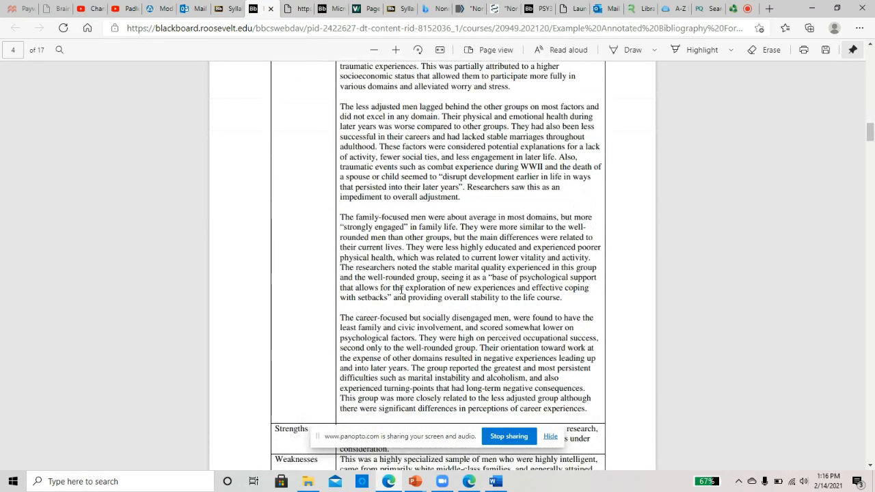
{"action": "scroll", "coordinate": [402, 289], "scroll_direction": "down", "scroll_amount": 2}
{"action": "scroll", "coordinate": [402, 289], "scroll_direction": "down", "scroll_amount": 2}
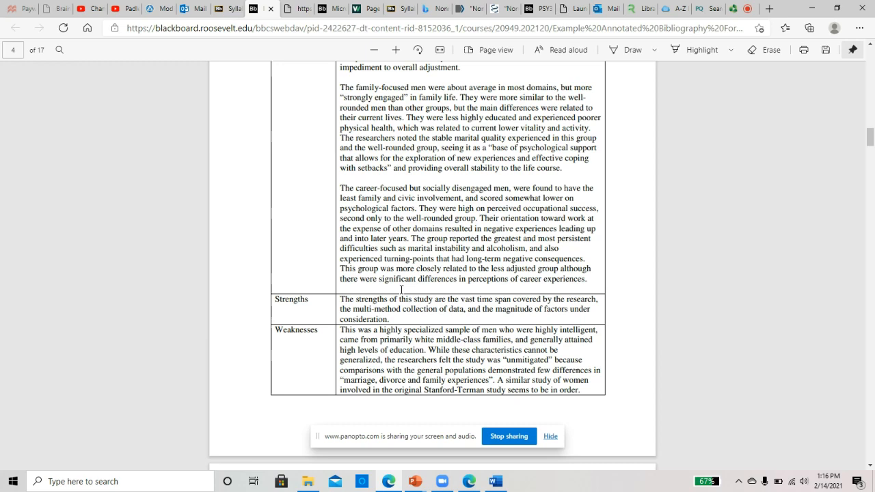
{"action": "scroll", "coordinate": [402, 289], "scroll_direction": "down", "scroll_amount": 2}
{"action": "scroll", "coordinate": [402, 289], "scroll_direction": "down", "scroll_amount": 2}
{"action": "scroll", "coordinate": [402, 289], "scroll_direction": "down", "scroll_amount": 1}
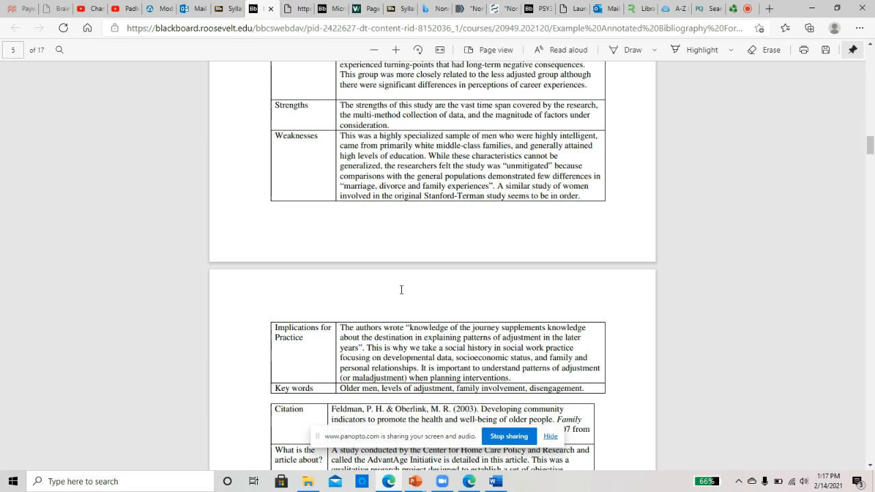
{"action": "scroll", "coordinate": [402, 290], "scroll_direction": "down", "scroll_amount": 5}
{"action": "scroll", "coordinate": [410, 294], "scroll_direction": "down", "scroll_amount": 5}
{"action": "scroll", "coordinate": [414, 296], "scroll_direction": "down", "scroll_amount": 5}
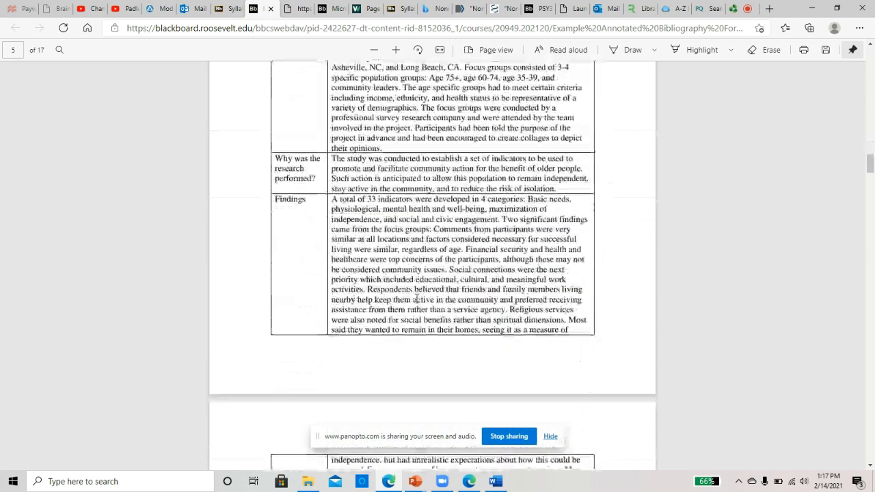
{"action": "scroll", "coordinate": [416, 299], "scroll_direction": "down", "scroll_amount": 5}
{"action": "scroll", "coordinate": [397, 250], "scroll_direction": "down", "scroll_amount": 6}
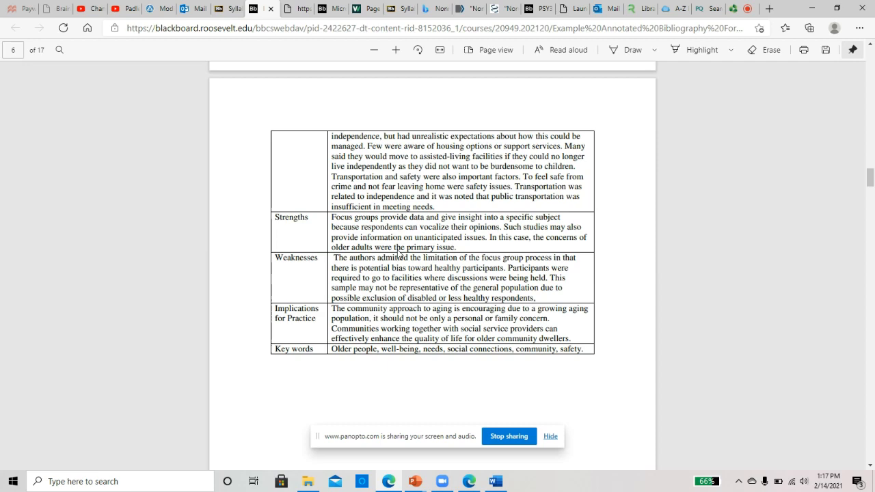
Reach the ProQuest Criminal Justice Database from the library's A–Z database list, showing cocaine results
{"action": "left_click", "coordinate": [643, 9]}
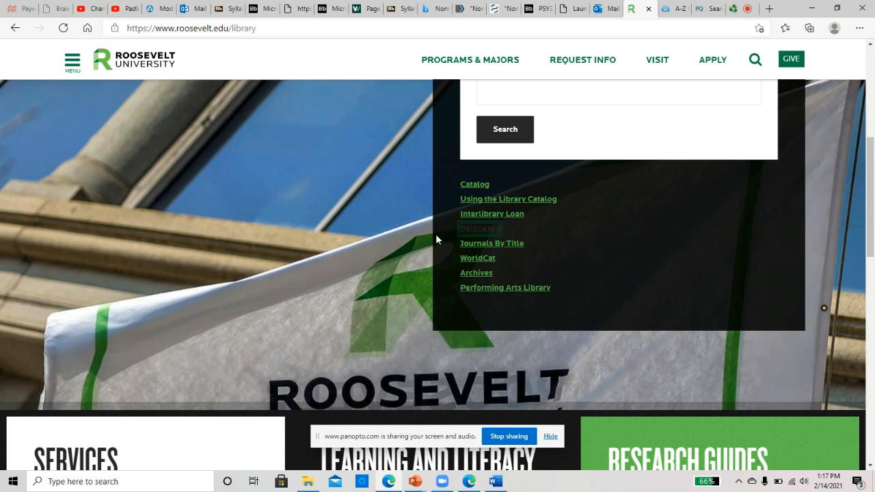
{"action": "left_click", "coordinate": [479, 230]}
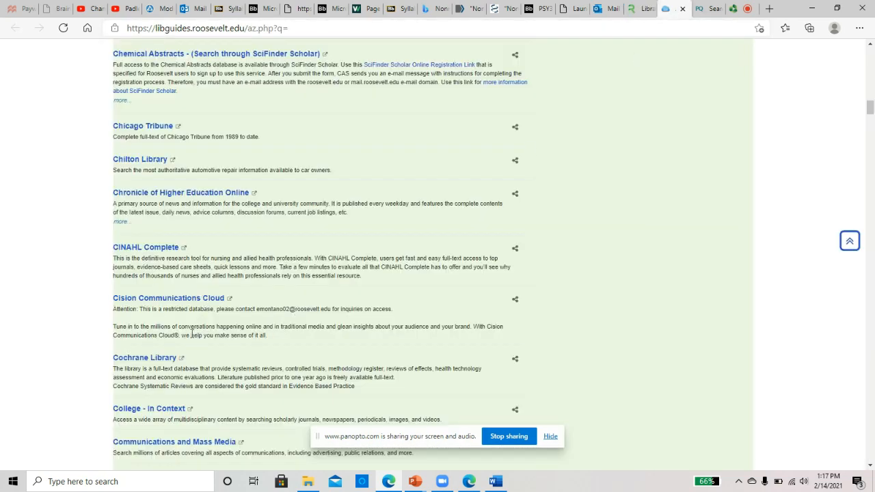
{"action": "scroll", "coordinate": [205, 331], "scroll_direction": "down", "scroll_amount": 4}
{"action": "scroll", "coordinate": [211, 342], "scroll_direction": "down", "scroll_amount": 1}
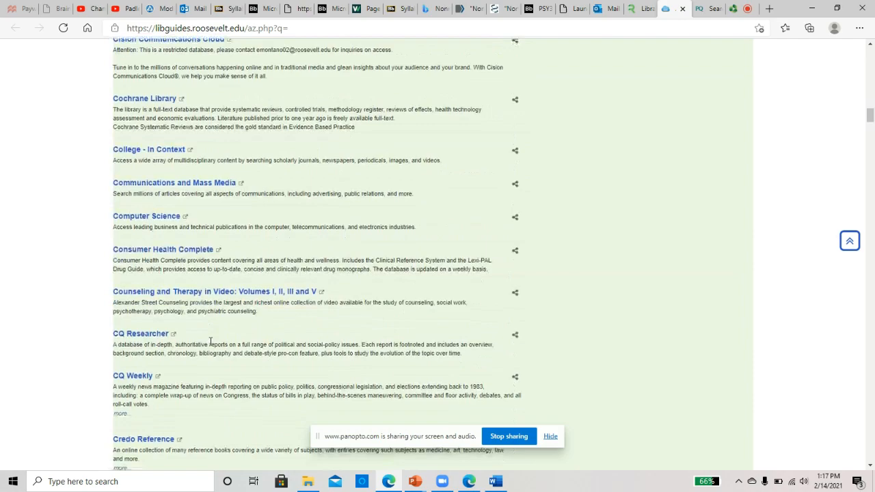
{"action": "scroll", "coordinate": [210, 344], "scroll_direction": "up", "scroll_amount": 3}
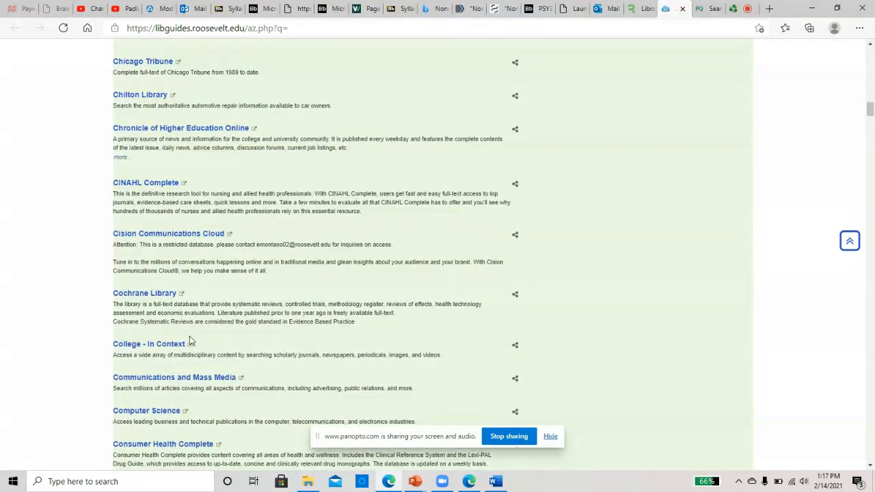
{"action": "scroll", "coordinate": [192, 340], "scroll_direction": "down", "scroll_amount": 3}
{"action": "scroll", "coordinate": [206, 340], "scroll_direction": "down", "scroll_amount": 3}
{"action": "scroll", "coordinate": [207, 341], "scroll_direction": "down", "scroll_amount": 3}
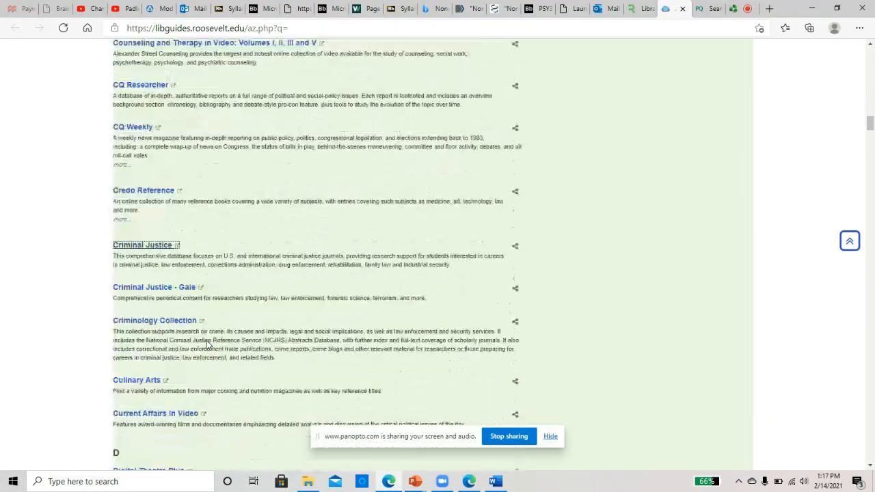
{"action": "scroll", "coordinate": [207, 340], "scroll_direction": "down", "scroll_amount": 1}
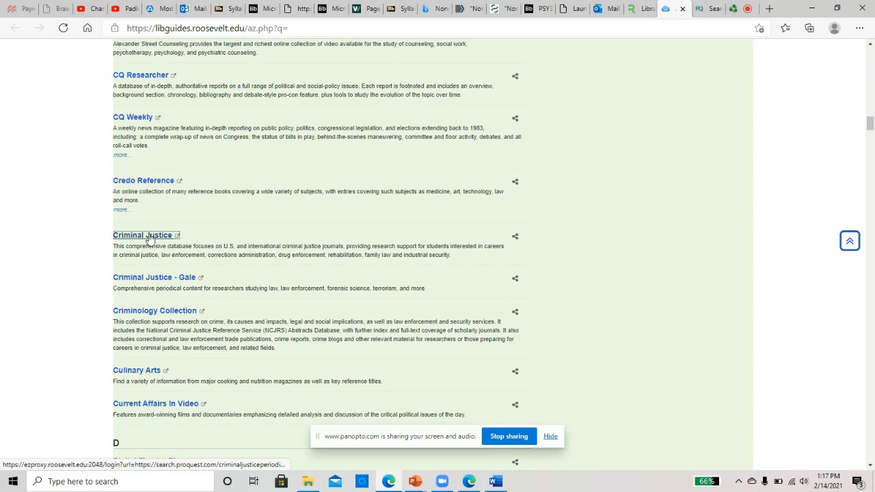
{"action": "left_click", "coordinate": [708, 8]}
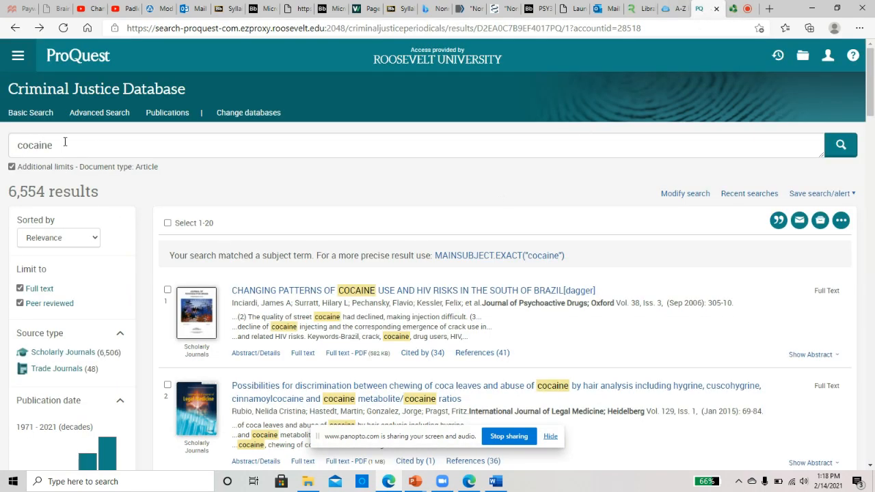
Run the advanced search for cocaine limited to full-text, peer-reviewed articles, returning 6,554 results
{"action": "left_click", "coordinate": [99, 112]}
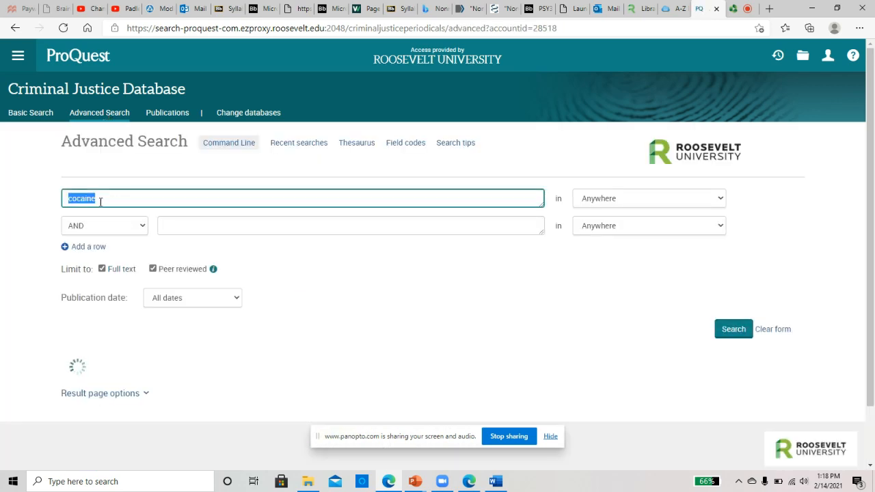
{"action": "left_click", "coordinate": [101, 198]}
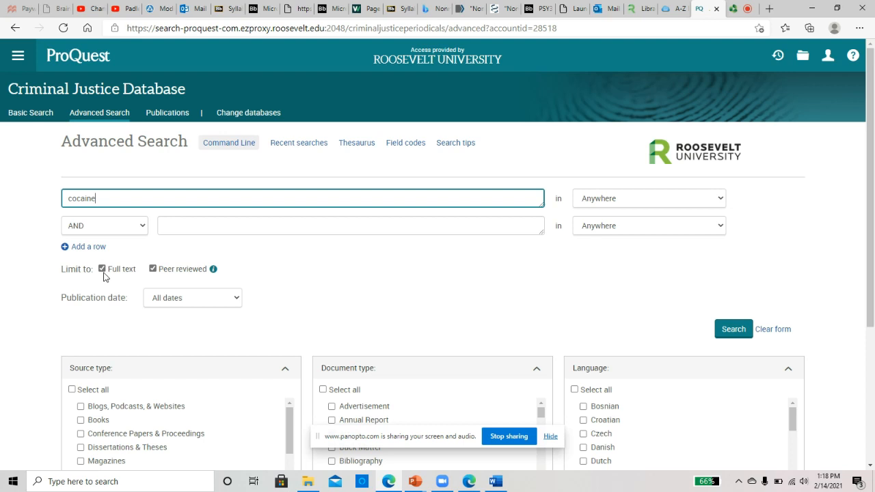
{"action": "scroll", "coordinate": [342, 281], "scroll_direction": "down", "scroll_amount": 2}
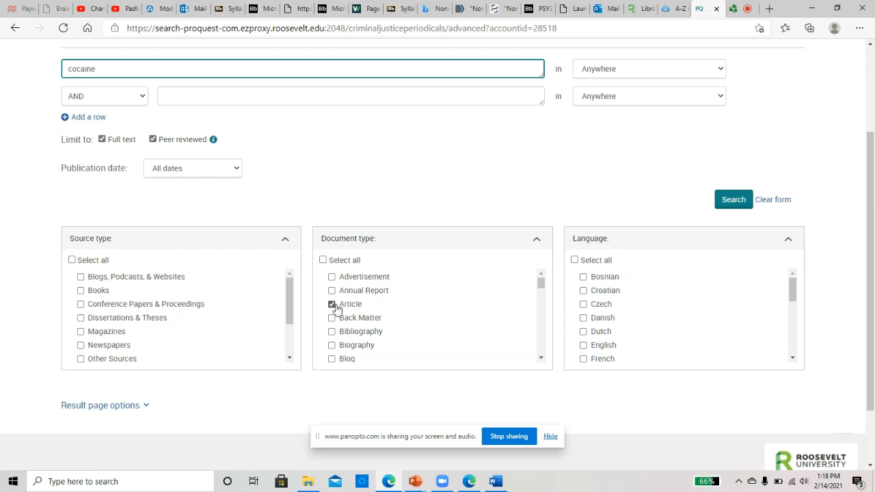
{"action": "left_click", "coordinate": [734, 200]}
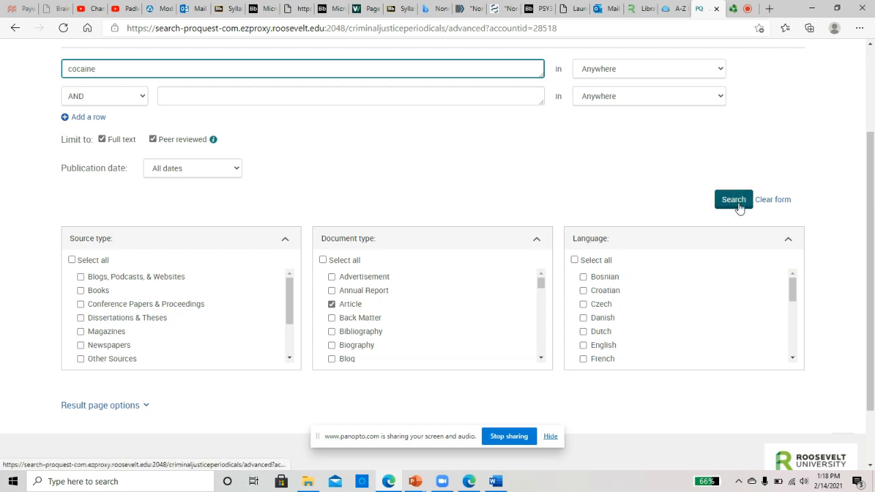
{"action": "left_click", "coordinate": [740, 205]}
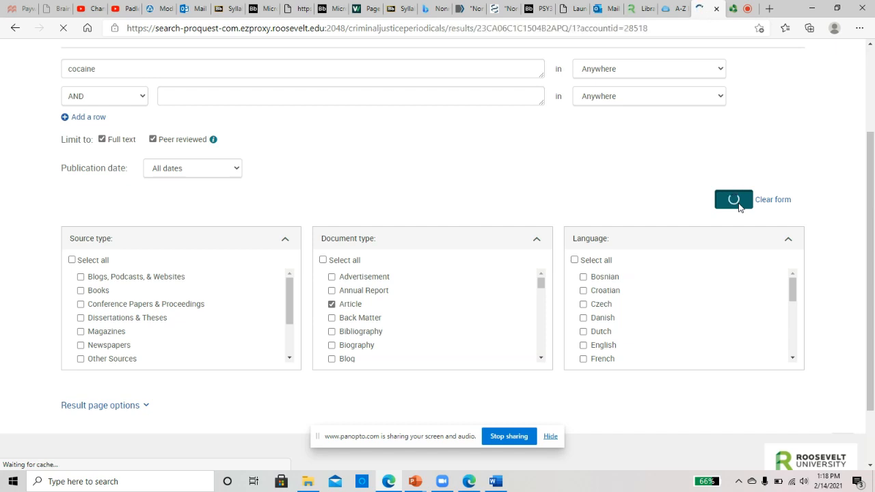
{"action": "scroll", "coordinate": [547, 342], "scroll_direction": "down", "scroll_amount": 1}
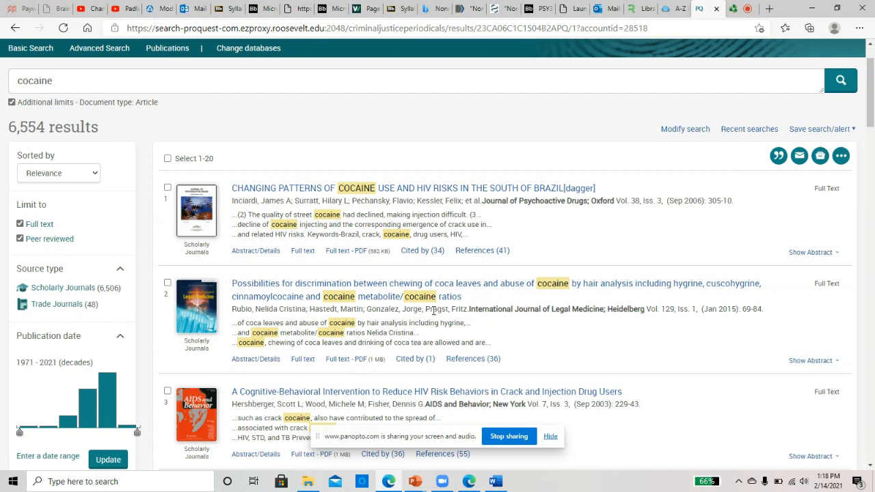
{"action": "left_click", "coordinate": [400, 190]}
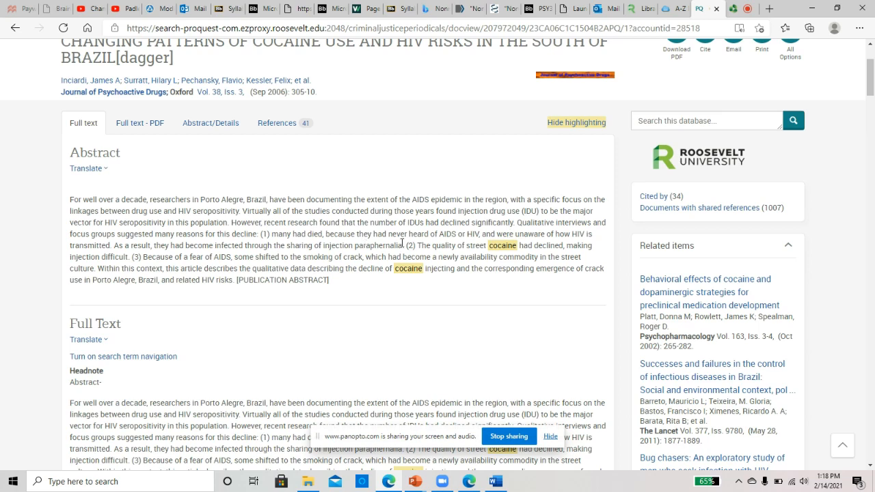
{"action": "left_click", "coordinate": [16, 28]}
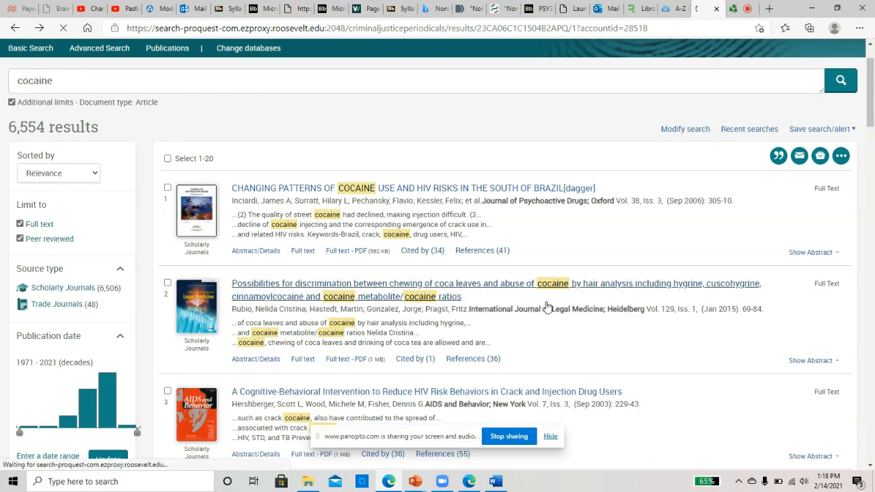
{"action": "left_click", "coordinate": [438, 287]}
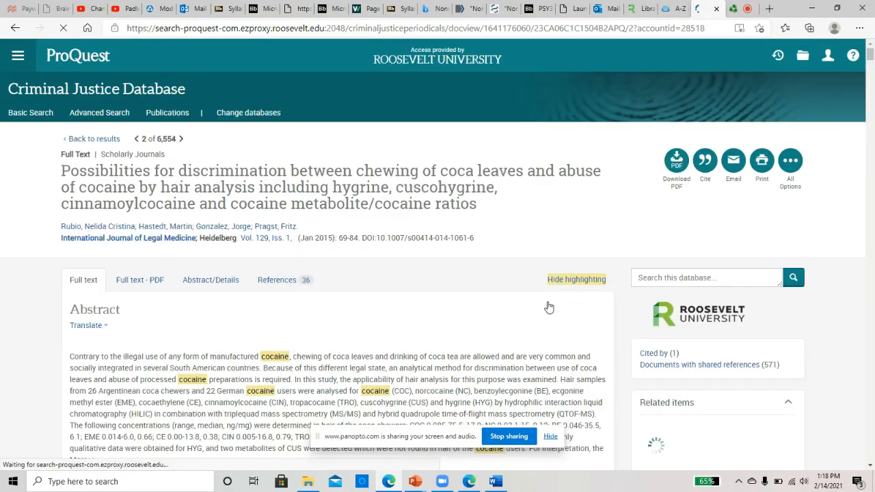
{"action": "scroll", "coordinate": [550, 302], "scroll_direction": "down", "scroll_amount": 2}
{"action": "scroll", "coordinate": [546, 304], "scroll_direction": "down", "scroll_amount": 3}
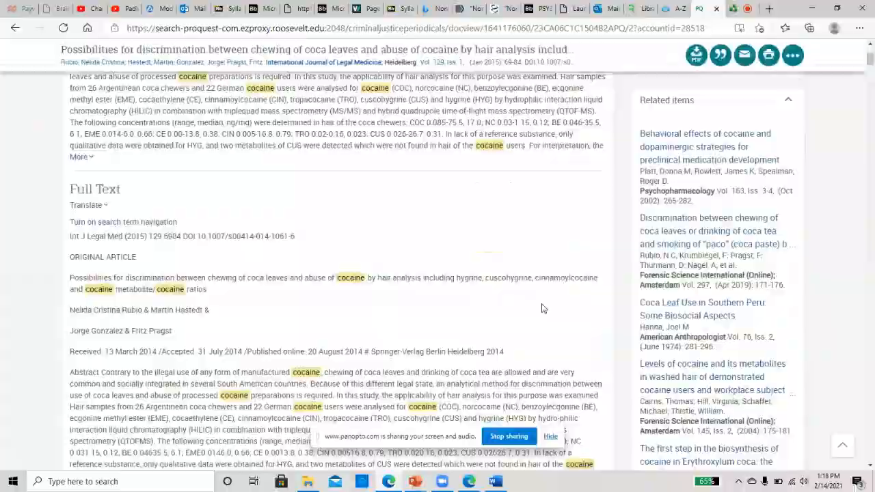
{"action": "scroll", "coordinate": [526, 288], "scroll_direction": "up", "scroll_amount": 3}
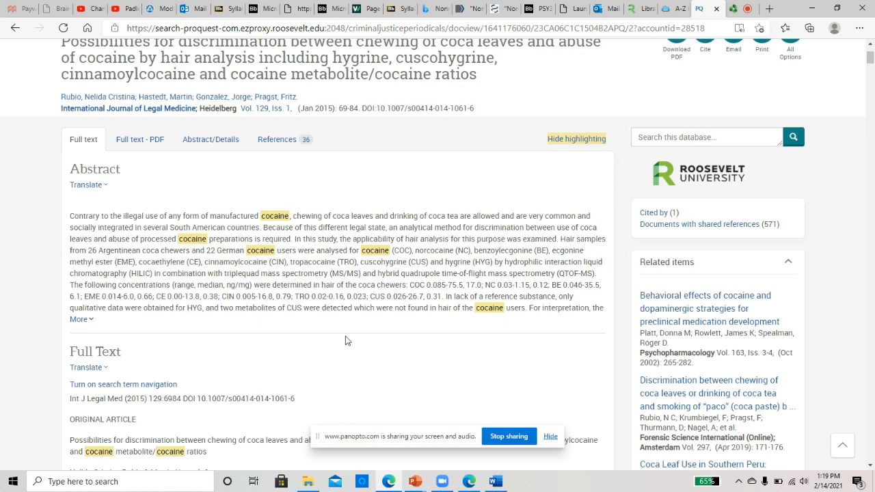
{"action": "scroll", "coordinate": [347, 336], "scroll_direction": "down", "scroll_amount": 5}
{"action": "scroll", "coordinate": [347, 336], "scroll_direction": "down", "scroll_amount": 5}
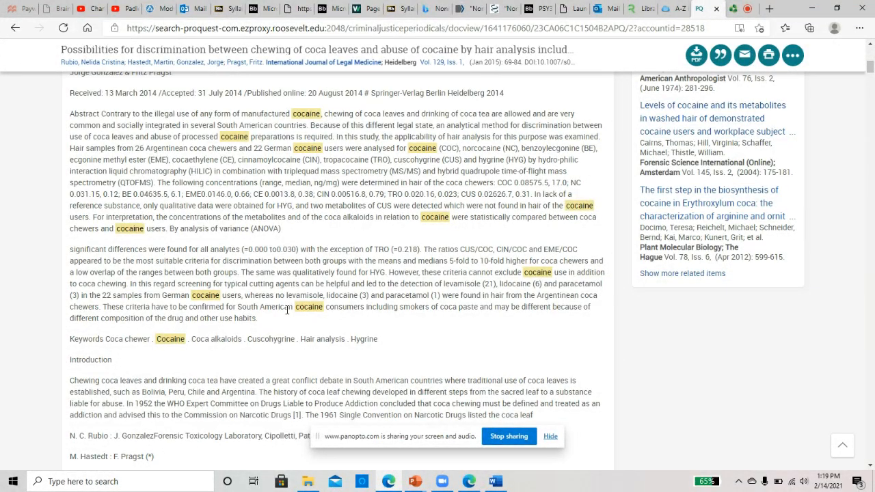
{"action": "scroll", "coordinate": [287, 312], "scroll_direction": "up", "scroll_amount": 1}
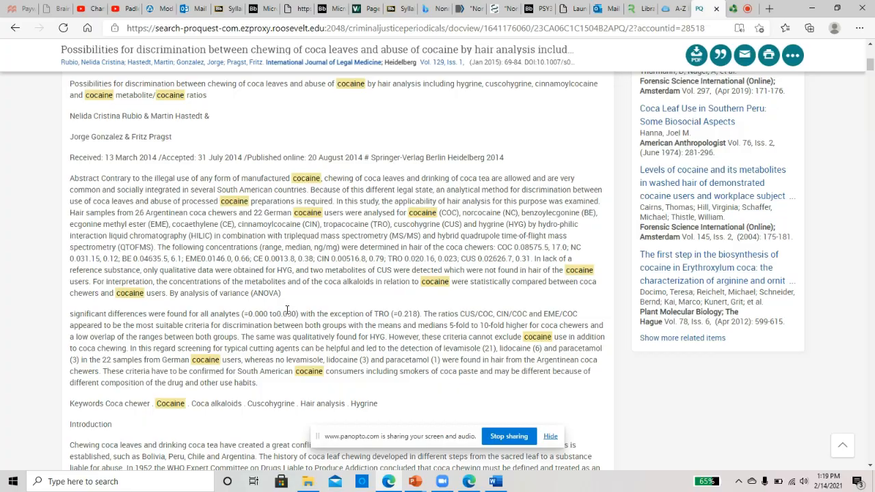
{"action": "scroll", "coordinate": [287, 312], "scroll_direction": "down", "scroll_amount": 3}
{"action": "scroll", "coordinate": [288, 312], "scroll_direction": "down", "scroll_amount": 3}
{"action": "scroll", "coordinate": [287, 311], "scroll_direction": "down", "scroll_amount": 2}
{"action": "scroll", "coordinate": [287, 312], "scroll_direction": "down", "scroll_amount": 3}
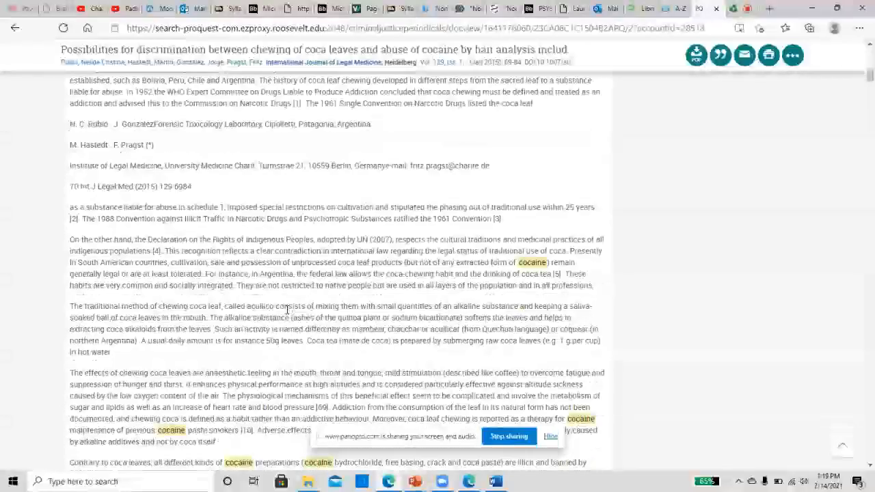
{"action": "scroll", "coordinate": [287, 312], "scroll_direction": "down", "scroll_amount": 2}
{"action": "scroll", "coordinate": [287, 311], "scroll_direction": "down", "scroll_amount": 3}
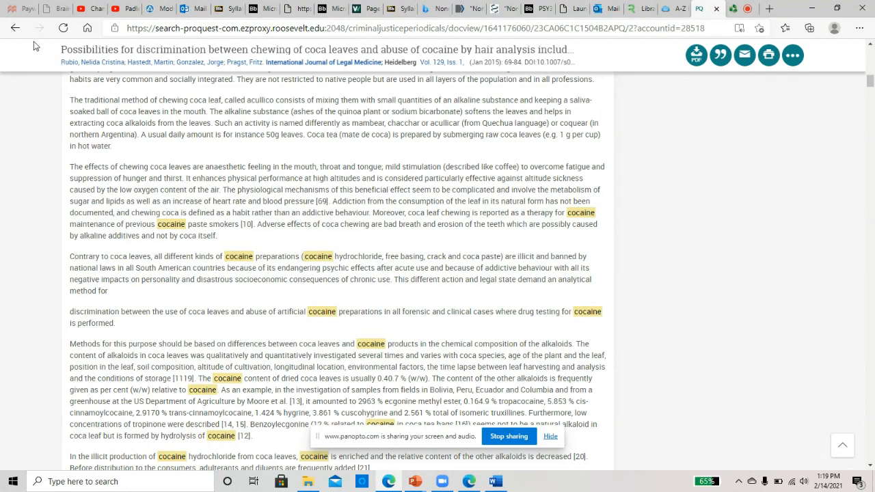
{"action": "left_click", "coordinate": [15, 27]}
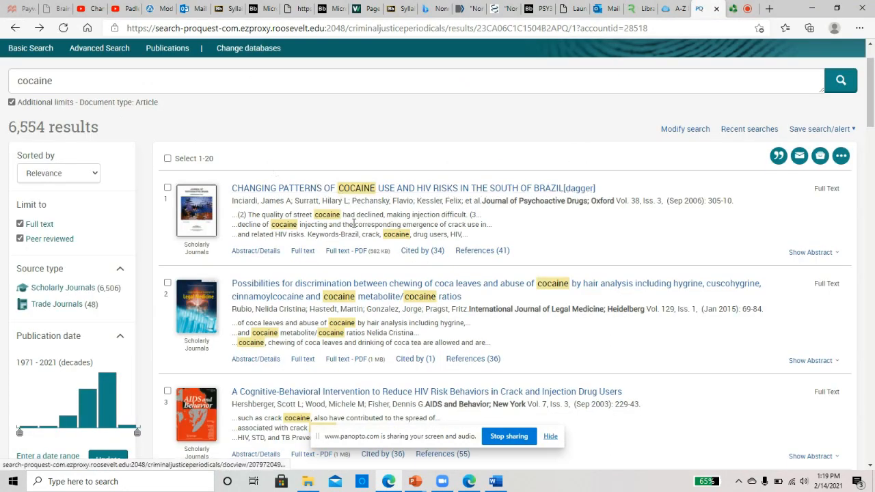
{"action": "scroll", "coordinate": [382, 301], "scroll_direction": "down", "scroll_amount": 2}
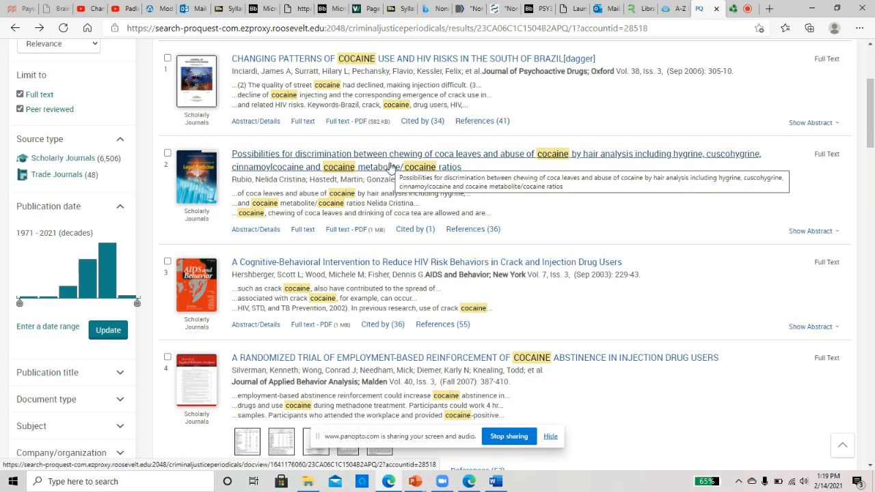
{"action": "scroll", "coordinate": [410, 240], "scroll_direction": "down", "scroll_amount": 1}
{"action": "scroll", "coordinate": [431, 266], "scroll_direction": "down", "scroll_amount": 1}
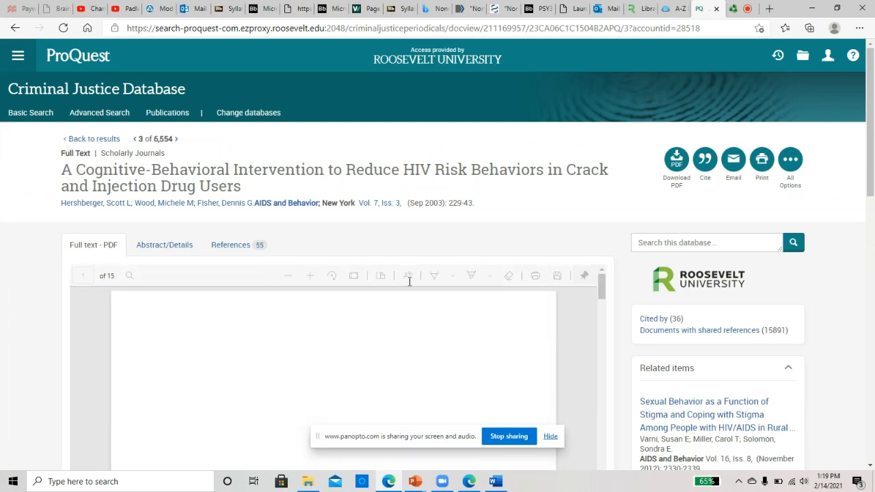
{"action": "scroll", "coordinate": [408, 282], "scroll_direction": "down", "scroll_amount": 5}
{"action": "scroll", "coordinate": [408, 282], "scroll_direction": "down", "scroll_amount": 3}
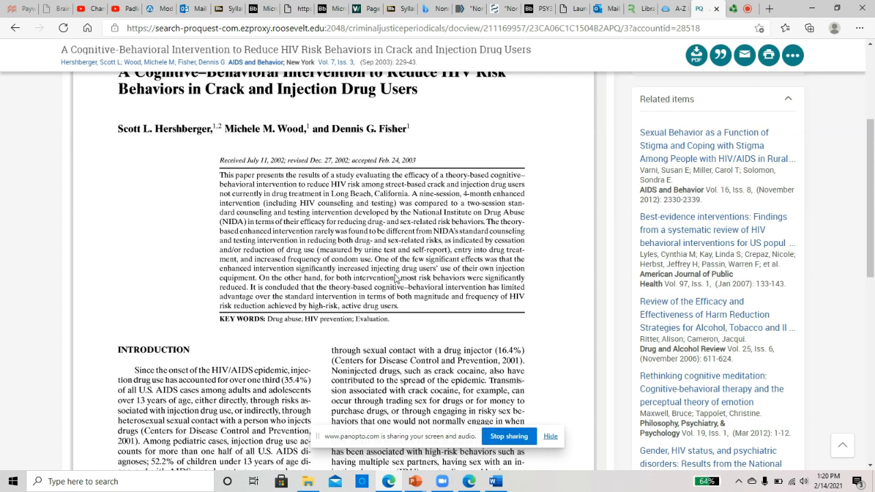
{"action": "scroll", "coordinate": [400, 301], "scroll_direction": "down", "scroll_amount": 3}
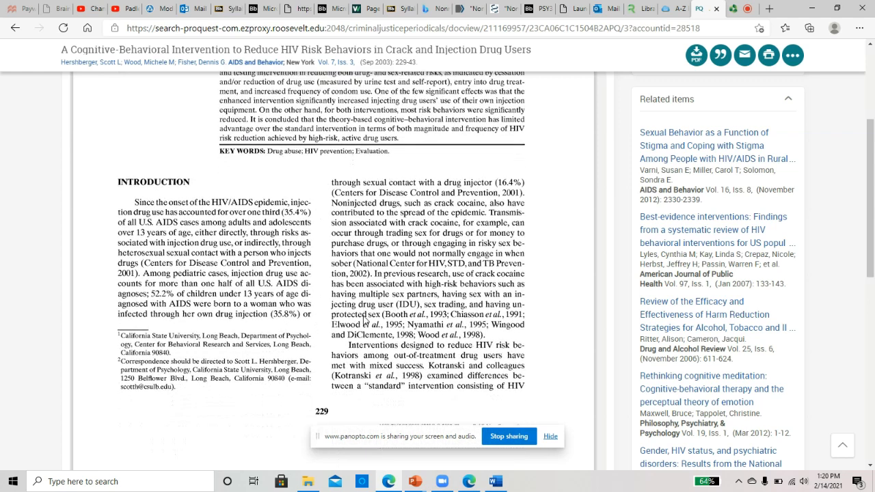
{"action": "scroll", "coordinate": [400, 309], "scroll_direction": "down", "scroll_amount": 5}
{"action": "scroll", "coordinate": [383, 315], "scroll_direction": "down", "scroll_amount": 5}
{"action": "scroll", "coordinate": [370, 318], "scroll_direction": "down", "scroll_amount": 5}
{"action": "scroll", "coordinate": [364, 320], "scroll_direction": "down", "scroll_amount": 5}
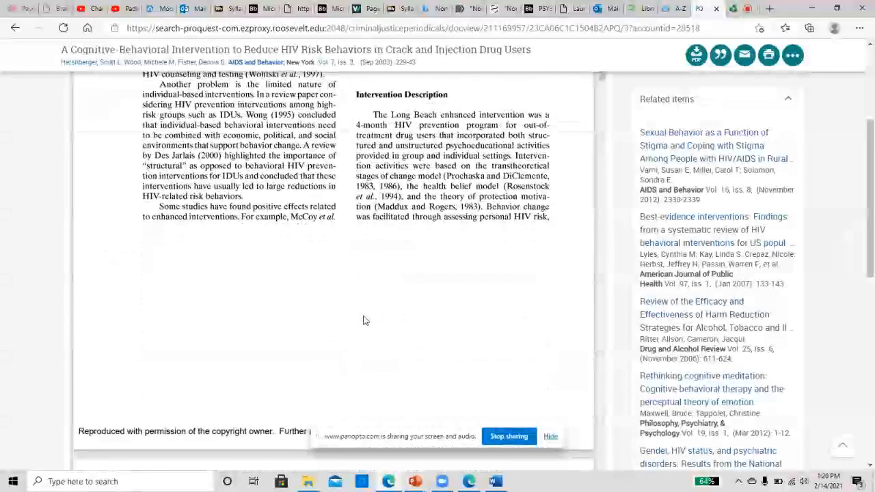
{"action": "scroll", "coordinate": [364, 320], "scroll_direction": "down", "scroll_amount": 5}
{"action": "scroll", "coordinate": [364, 320], "scroll_direction": "down", "scroll_amount": 5}
{"action": "scroll", "coordinate": [364, 320], "scroll_direction": "down", "scroll_amount": 3}
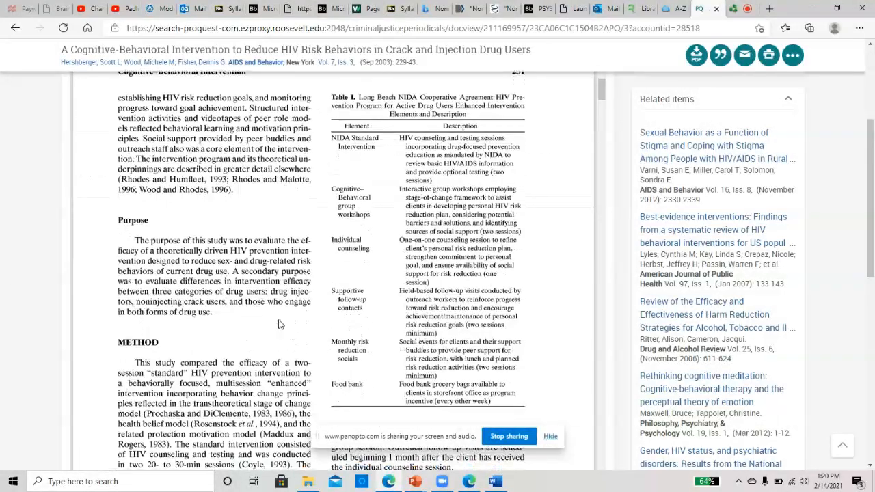
{"action": "scroll", "coordinate": [281, 324], "scroll_direction": "down", "scroll_amount": 5}
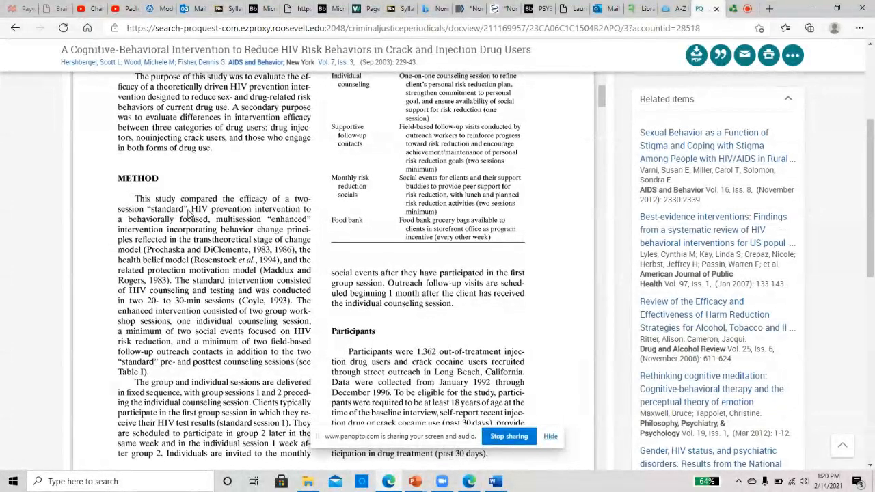
{"action": "scroll", "coordinate": [246, 274], "scroll_direction": "down", "scroll_amount": 3}
{"action": "scroll", "coordinate": [342, 205], "scroll_direction": "down", "scroll_amount": 2}
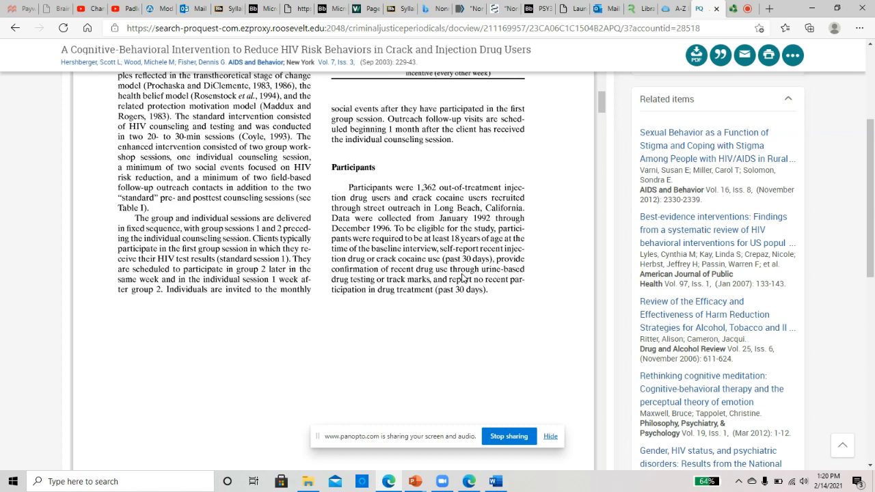
{"action": "scroll", "coordinate": [462, 276], "scroll_direction": "up", "scroll_amount": 3}
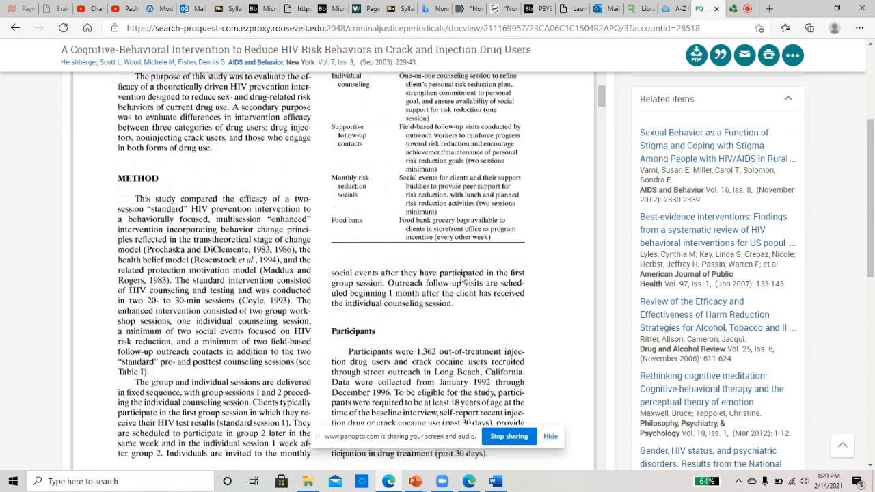
{"action": "scroll", "coordinate": [462, 277], "scroll_direction": "up", "scroll_amount": 5}
{"action": "scroll", "coordinate": [463, 277], "scroll_direction": "up", "scroll_amount": 5}
{"action": "scroll", "coordinate": [463, 277], "scroll_direction": "up", "scroll_amount": 5}
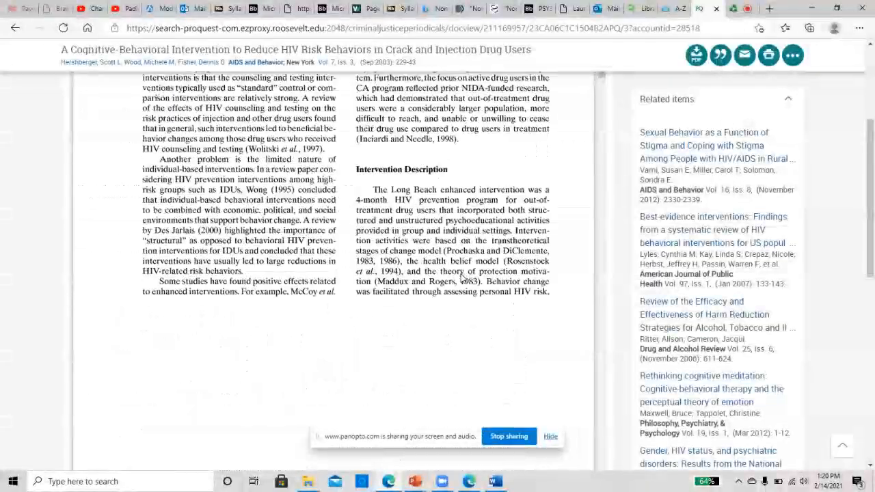
{"action": "scroll", "coordinate": [463, 277], "scroll_direction": "up", "scroll_amount": 3}
{"action": "scroll", "coordinate": [462, 277], "scroll_direction": "up", "scroll_amount": 5}
{"action": "scroll", "coordinate": [462, 277], "scroll_direction": "up", "scroll_amount": 5}
{"action": "scroll", "coordinate": [463, 277], "scroll_direction": "up", "scroll_amount": 5}
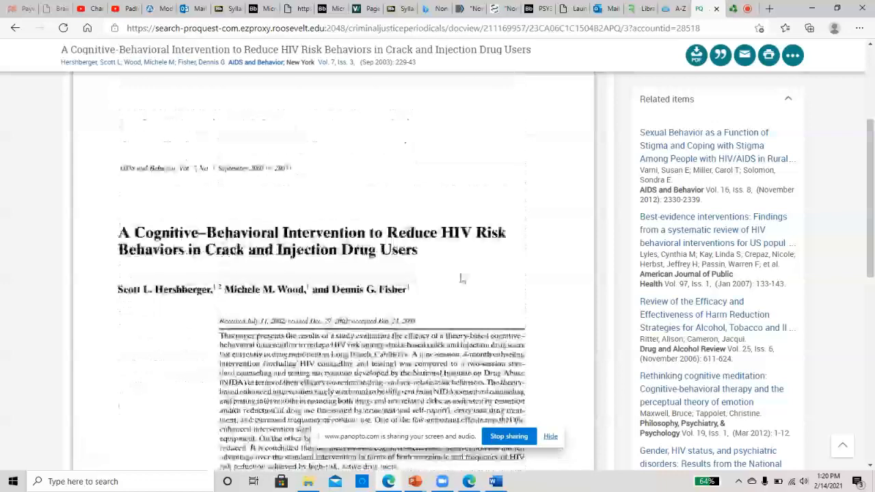
{"action": "scroll", "coordinate": [463, 277], "scroll_direction": "up", "scroll_amount": 3}
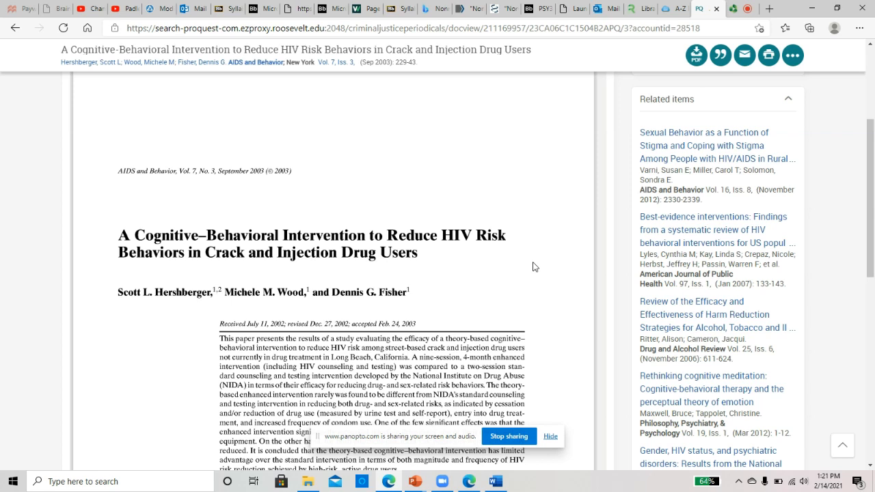
{"action": "left_click", "coordinate": [667, 8]}
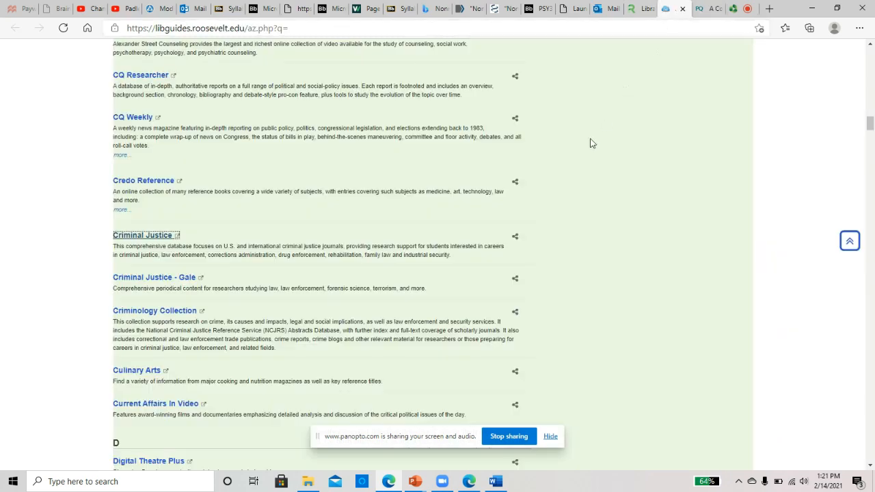
{"action": "left_click", "coordinate": [704, 8]}
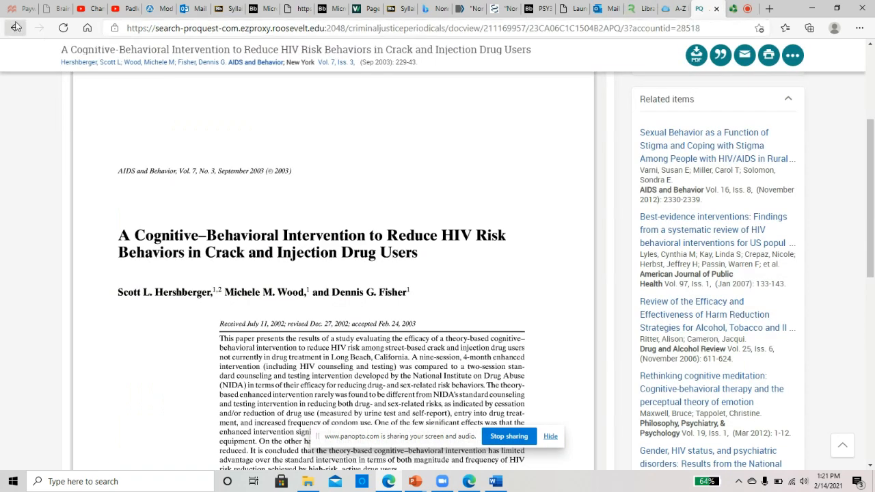
{"action": "key", "text": "alt+Left"}
{"action": "scroll", "coordinate": [415, 318], "scroll_direction": "down", "scroll_amount": 5}
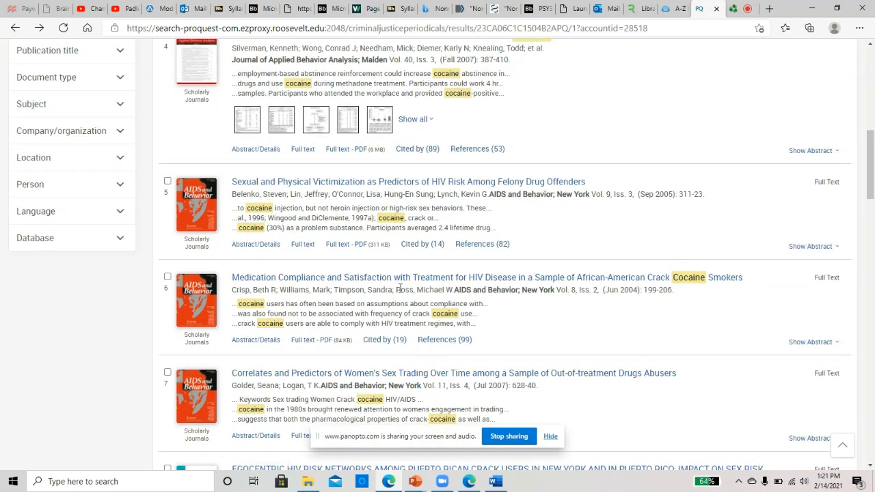
{"action": "left_click", "coordinate": [395, 278]}
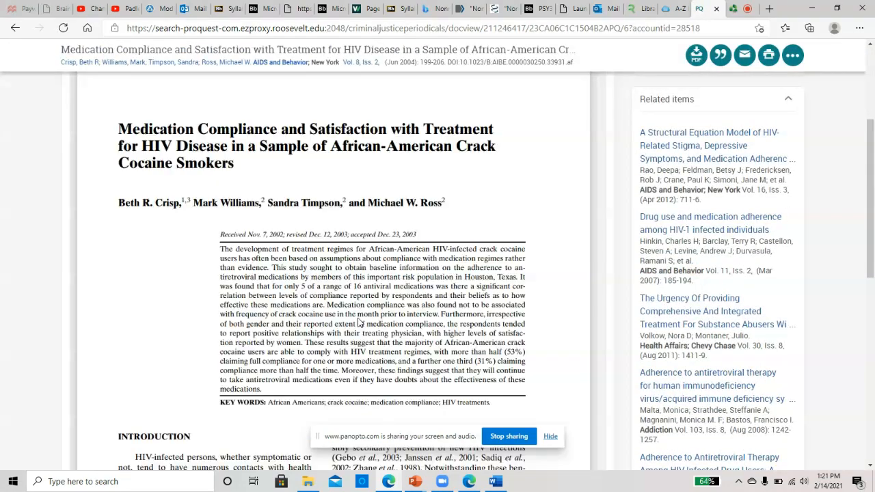
{"action": "scroll", "coordinate": [361, 322], "scroll_direction": "down", "scroll_amount": 5}
{"action": "scroll", "coordinate": [360, 321], "scroll_direction": "down", "scroll_amount": 5}
{"action": "scroll", "coordinate": [363, 320], "scroll_direction": "down", "scroll_amount": 5}
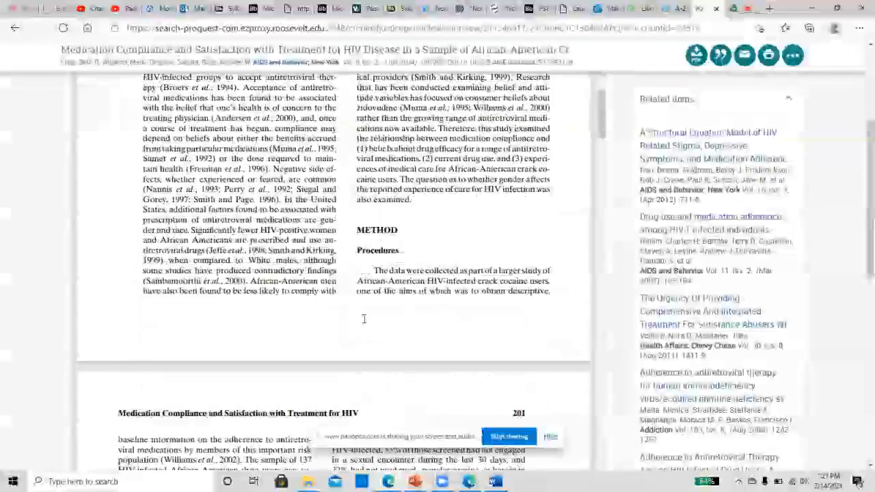
{"action": "scroll", "coordinate": [364, 320], "scroll_direction": "down", "scroll_amount": 4}
{"action": "scroll", "coordinate": [364, 319], "scroll_direction": "down", "scroll_amount": 4}
{"action": "scroll", "coordinate": [364, 319], "scroll_direction": "down", "scroll_amount": 3}
{"action": "scroll", "coordinate": [363, 319], "scroll_direction": "down", "scroll_amount": 3}
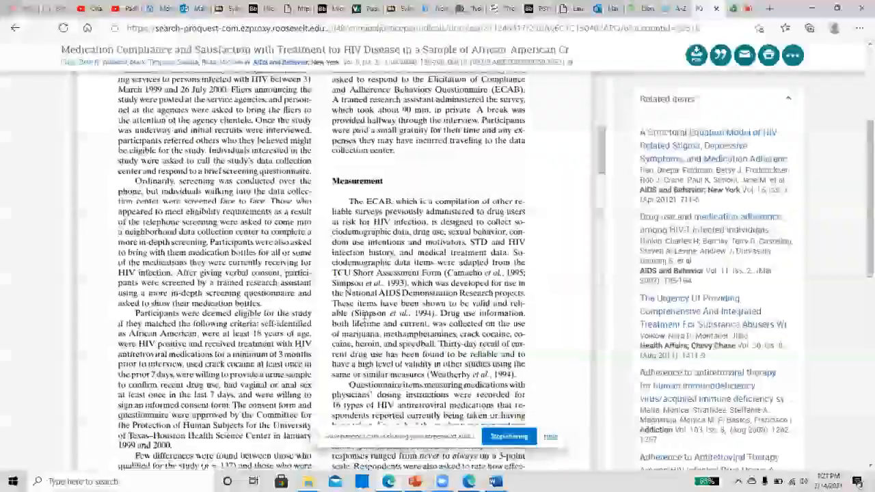
{"action": "scroll", "coordinate": [364, 320], "scroll_direction": "down", "scroll_amount": 4}
{"action": "scroll", "coordinate": [364, 319], "scroll_direction": "down", "scroll_amount": 3}
{"action": "scroll", "coordinate": [363, 320], "scroll_direction": "down", "scroll_amount": 1}
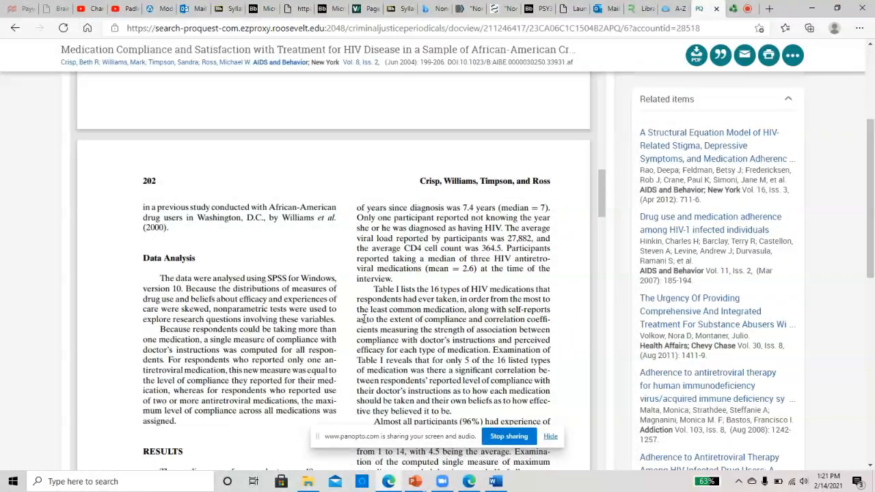
{"action": "scroll", "coordinate": [251, 320], "scroll_direction": "down", "scroll_amount": 2}
{"action": "scroll", "coordinate": [251, 319], "scroll_direction": "down", "scroll_amount": 4}
{"action": "scroll", "coordinate": [251, 319], "scroll_direction": "down", "scroll_amount": 4}
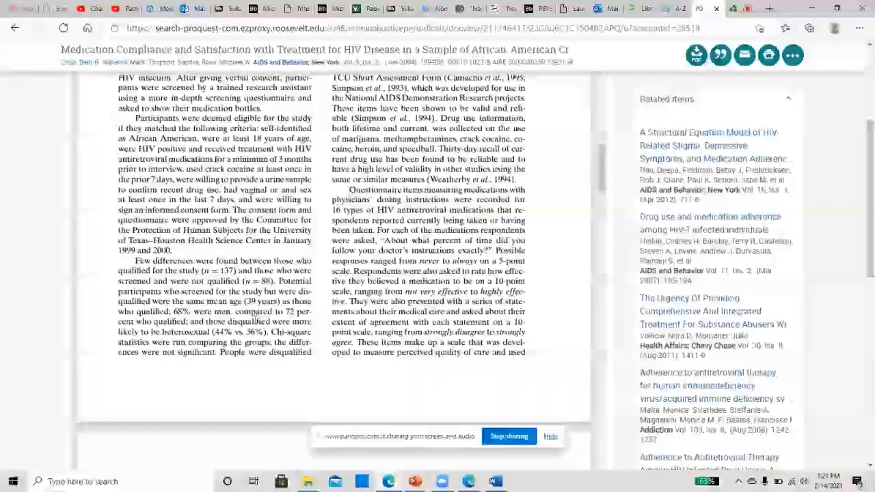
{"action": "scroll", "coordinate": [251, 319], "scroll_direction": "down", "scroll_amount": 3}
{"action": "scroll", "coordinate": [309, 321], "scroll_direction": "up", "scroll_amount": 4}
{"action": "scroll", "coordinate": [309, 321], "scroll_direction": "up", "scroll_amount": 3}
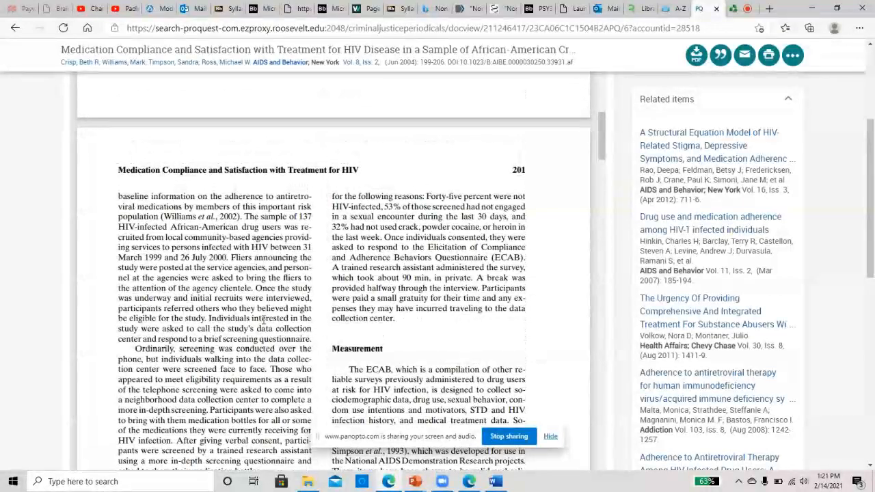
{"action": "scroll", "coordinate": [308, 321], "scroll_direction": "up", "scroll_amount": 5}
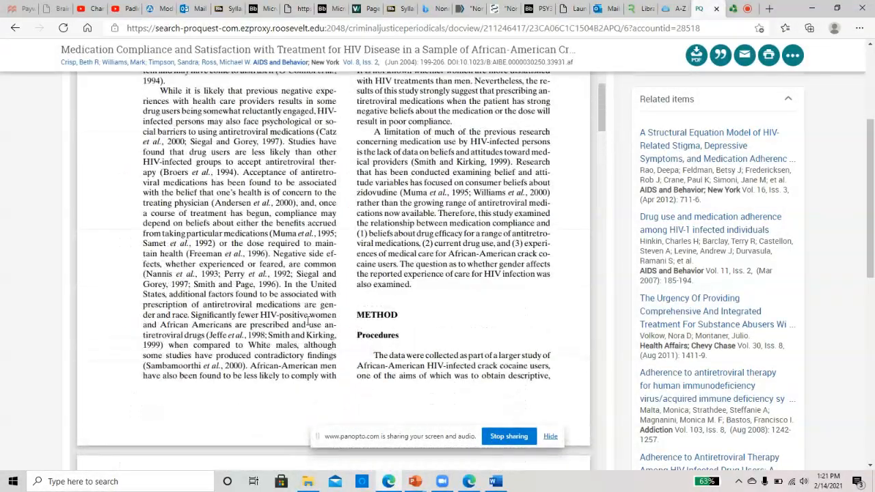
{"action": "scroll", "coordinate": [319, 321], "scroll_direction": "up", "scroll_amount": 4}
{"action": "scroll", "coordinate": [320, 321], "scroll_direction": "up", "scroll_amount": 3}
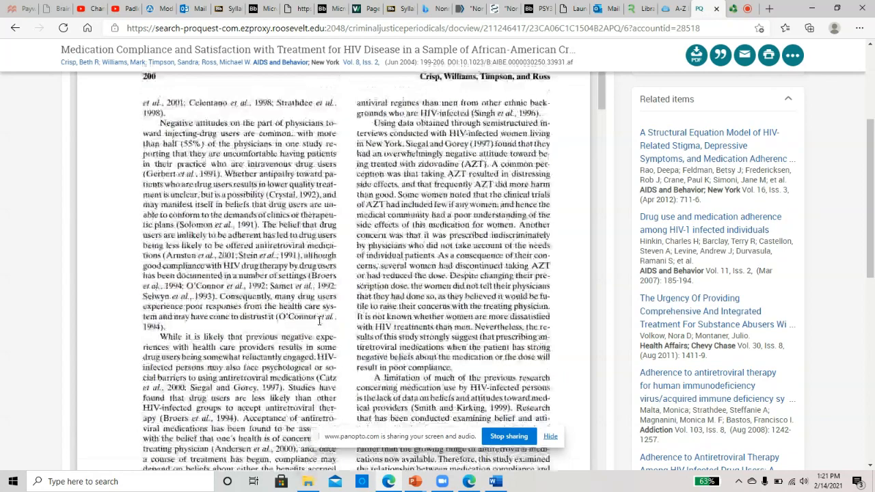
{"action": "scroll", "coordinate": [319, 321], "scroll_direction": "up", "scroll_amount": 2}
{"action": "scroll", "coordinate": [319, 320], "scroll_direction": "up", "scroll_amount": 5}
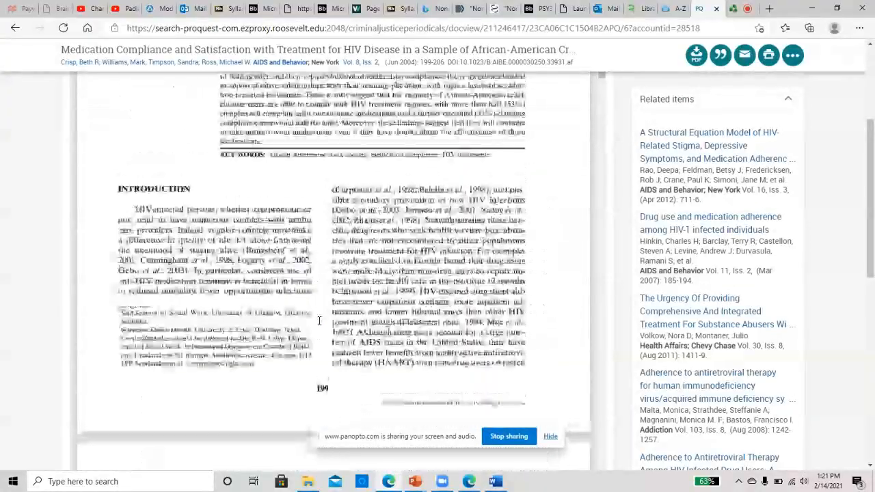
{"action": "scroll", "coordinate": [319, 321], "scroll_direction": "up", "scroll_amount": 4}
{"action": "scroll", "coordinate": [319, 321], "scroll_direction": "up", "scroll_amount": 2}
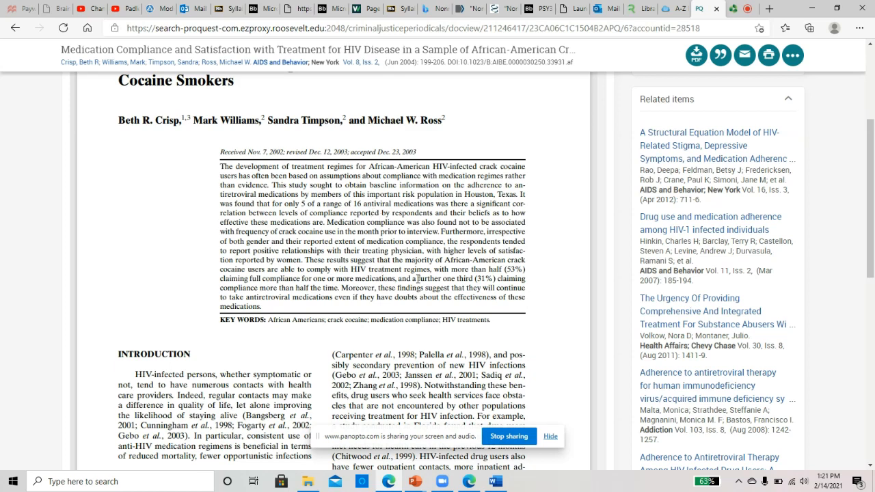
{"action": "scroll", "coordinate": [417, 279], "scroll_direction": "down", "scroll_amount": 5}
{"action": "scroll", "coordinate": [417, 279], "scroll_direction": "down", "scroll_amount": 4}
{"action": "scroll", "coordinate": [417, 279], "scroll_direction": "down", "scroll_amount": 4}
{"action": "scroll", "coordinate": [417, 279], "scroll_direction": "down", "scroll_amount": 5}
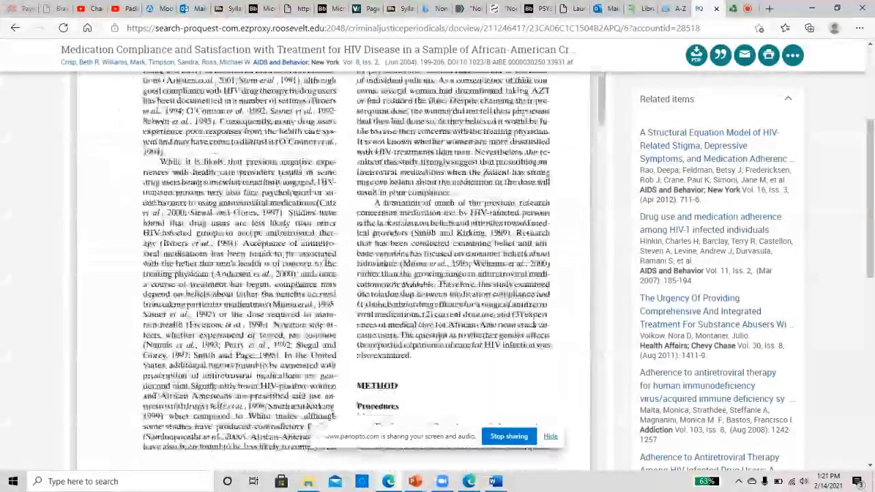
{"action": "scroll", "coordinate": [417, 279], "scroll_direction": "down", "scroll_amount": 4}
{"action": "scroll", "coordinate": [417, 279], "scroll_direction": "down", "scroll_amount": 4}
{"action": "scroll", "coordinate": [437, 308], "scroll_direction": "down", "scroll_amount": 2}
{"action": "scroll", "coordinate": [440, 338], "scroll_direction": "down", "scroll_amount": 2}
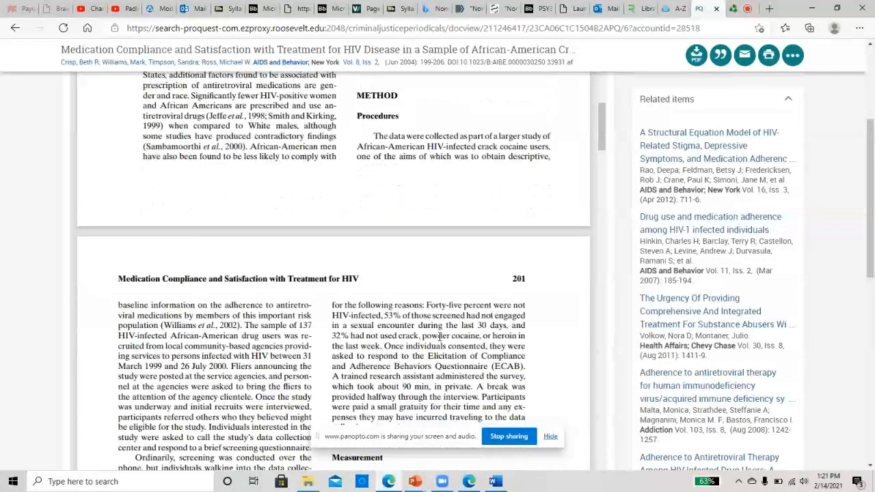
{"action": "scroll", "coordinate": [440, 338], "scroll_direction": "down", "scroll_amount": 3}
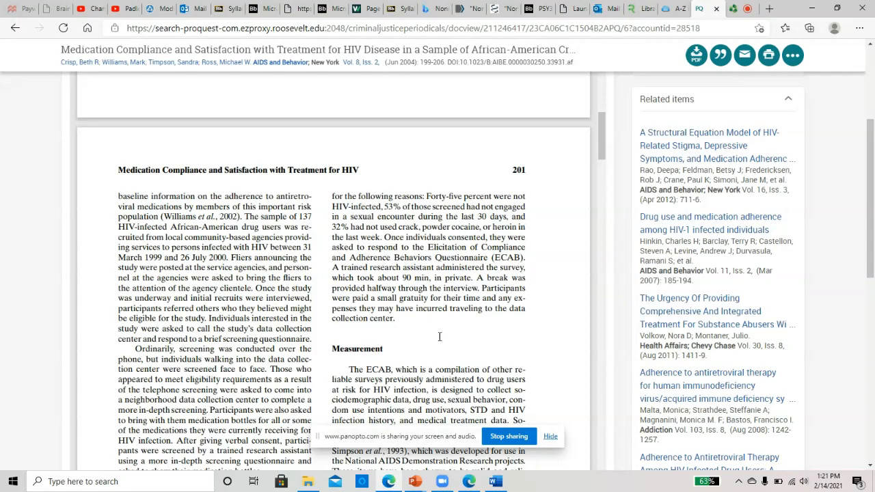
{"action": "scroll", "coordinate": [440, 338], "scroll_direction": "down", "scroll_amount": 3}
{"action": "scroll", "coordinate": [440, 338], "scroll_direction": "down", "scroll_amount": 3}
{"action": "scroll", "coordinate": [440, 338], "scroll_direction": "down", "scroll_amount": 2}
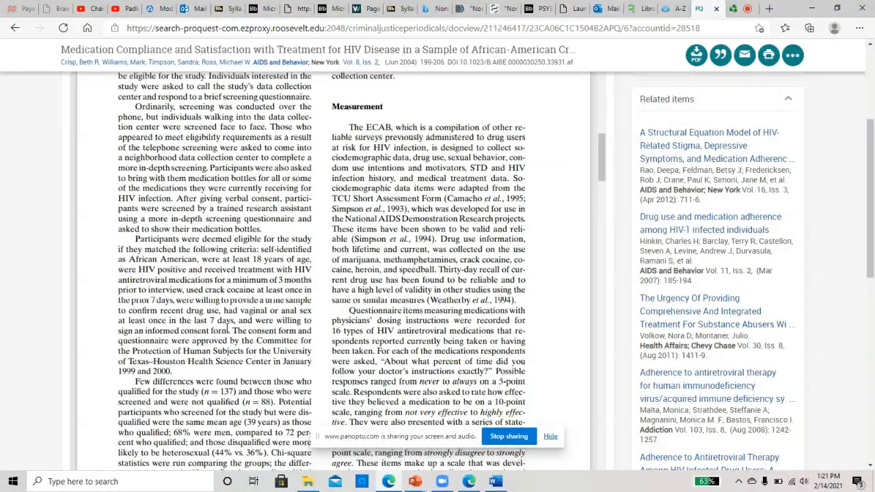
{"action": "scroll", "coordinate": [227, 330], "scroll_direction": "up", "scroll_amount": 2}
{"action": "scroll", "coordinate": [225, 321], "scroll_direction": "down", "scroll_amount": 4}
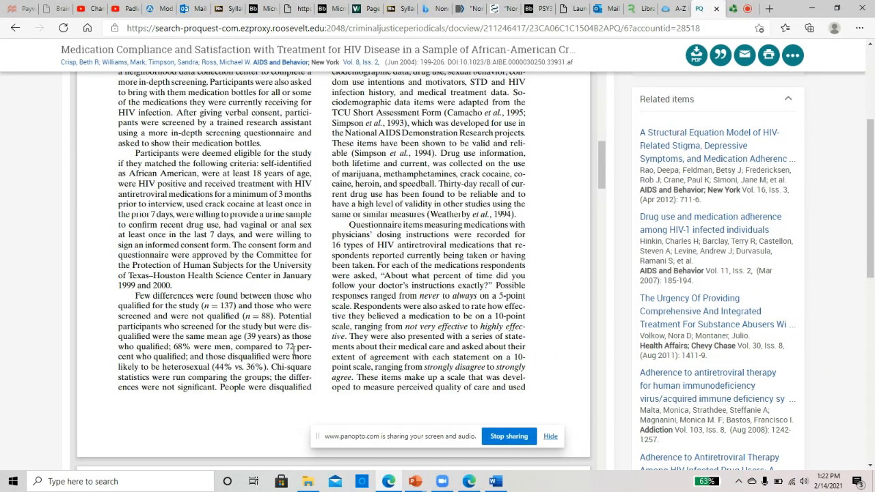
{"action": "scroll", "coordinate": [314, 347], "scroll_direction": "up", "scroll_amount": 5}
{"action": "scroll", "coordinate": [314, 329], "scroll_direction": "up", "scroll_amount": 5}
{"action": "scroll", "coordinate": [315, 329], "scroll_direction": "up", "scroll_amount": 5}
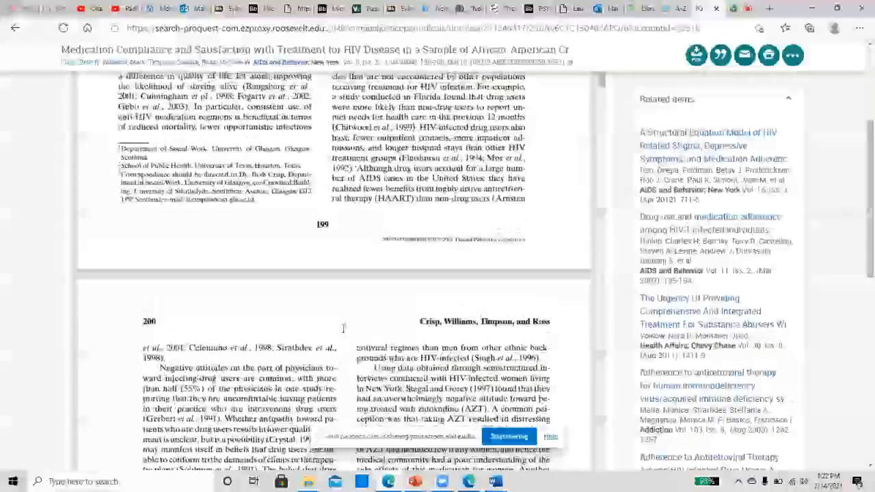
{"action": "scroll", "coordinate": [314, 328], "scroll_direction": "up", "scroll_amount": 5}
{"action": "scroll", "coordinate": [205, 273], "scroll_direction": "up", "scroll_amount": 6}
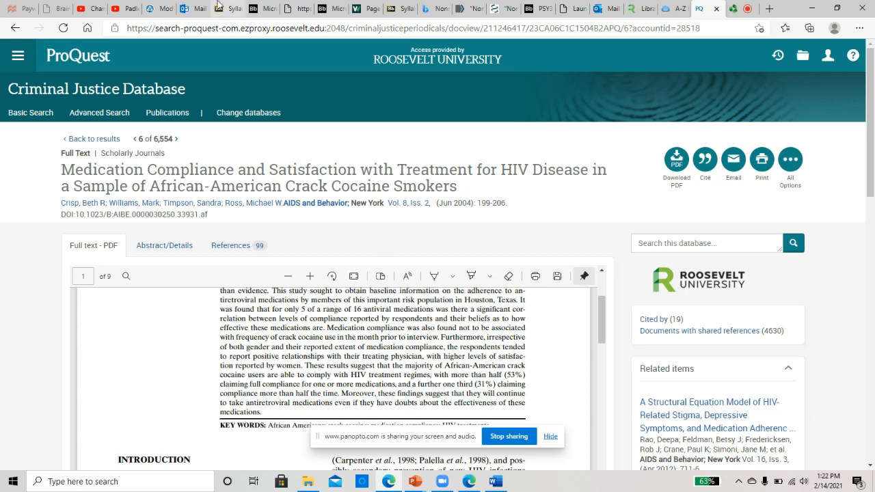
Download the Example Lit Review from the Blackboard course content and open it in Word
{"action": "left_click", "coordinate": [219, 8]}
{"action": "scroll", "coordinate": [220, 307], "scroll_direction": "down", "scroll_amount": 3}
{"action": "scroll", "coordinate": [221, 349], "scroll_direction": "down", "scroll_amount": 3}
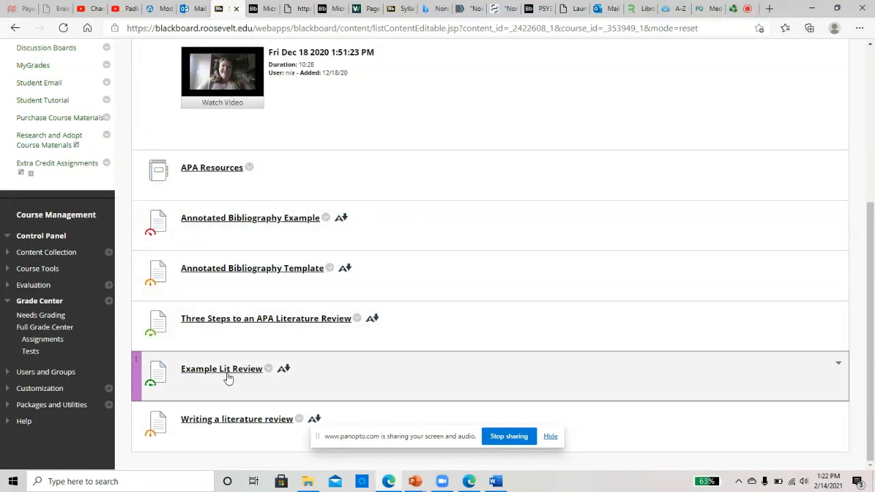
{"action": "left_click", "coordinate": [259, 373]}
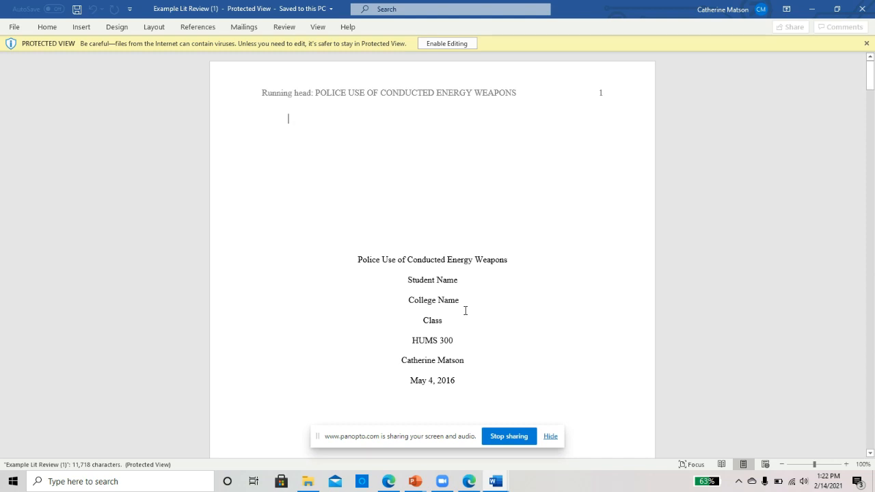
{"action": "scroll", "coordinate": [465, 311], "scroll_direction": "down", "scroll_amount": 3}
{"action": "scroll", "coordinate": [465, 311], "scroll_direction": "down", "scroll_amount": 3}
{"action": "scroll", "coordinate": [465, 311], "scroll_direction": "down", "scroll_amount": 3}
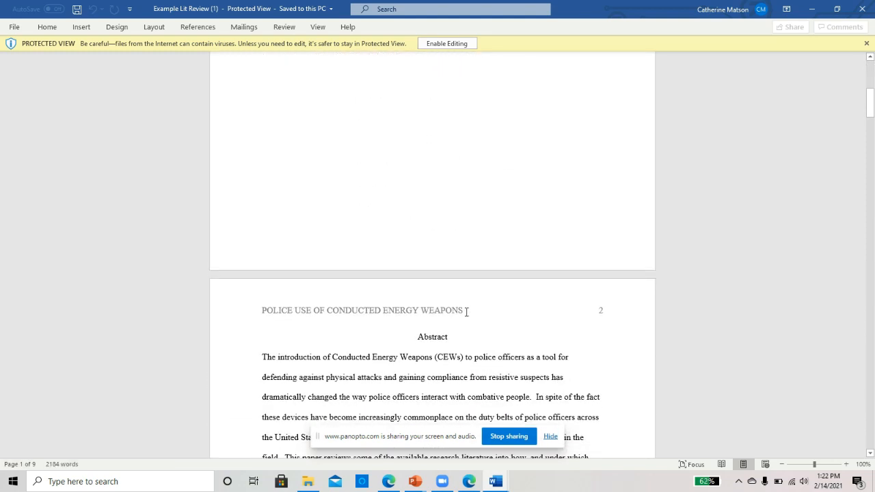
{"action": "scroll", "coordinate": [466, 312], "scroll_direction": "down", "scroll_amount": 3}
{"action": "scroll", "coordinate": [467, 311], "scroll_direction": "down", "scroll_amount": 2}
{"action": "scroll", "coordinate": [466, 312], "scroll_direction": "down", "scroll_amount": 2}
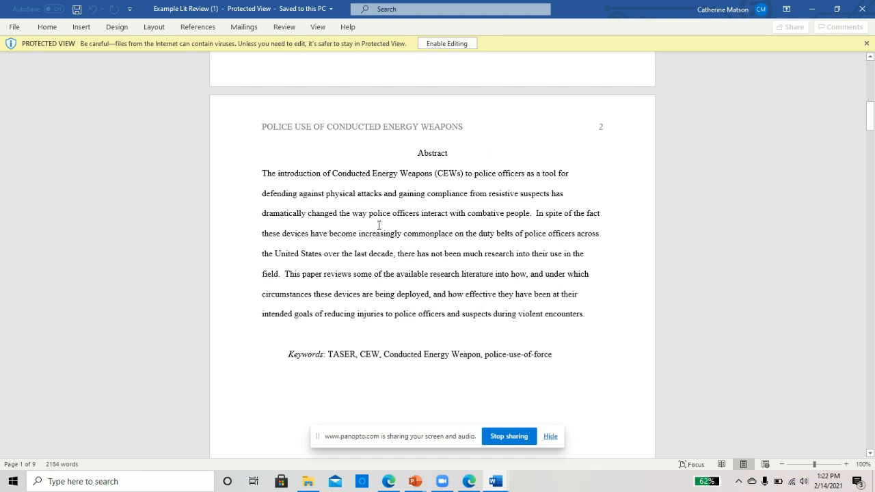
{"action": "scroll", "coordinate": [383, 226], "scroll_direction": "down", "scroll_amount": 1}
{"action": "scroll", "coordinate": [342, 260], "scroll_direction": "down", "scroll_amount": 2}
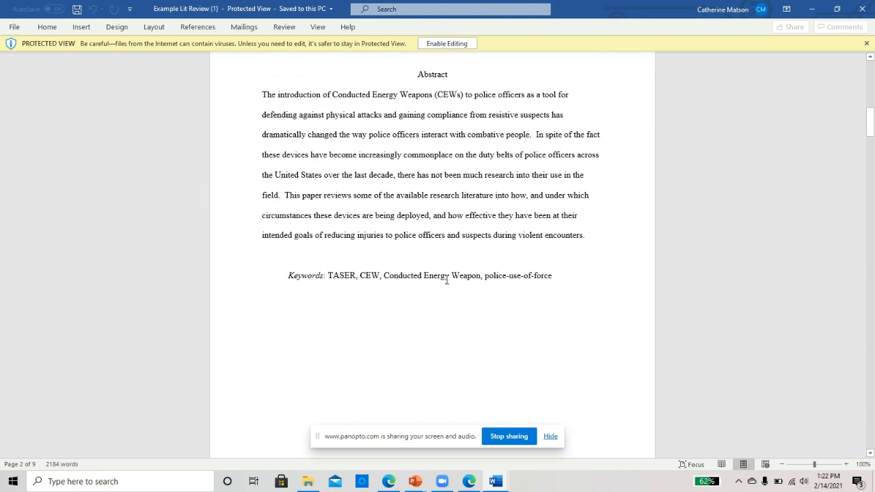
{"action": "scroll", "coordinate": [448, 280], "scroll_direction": "down", "scroll_amount": 3}
{"action": "scroll", "coordinate": [491, 290], "scroll_direction": "down", "scroll_amount": 3}
{"action": "scroll", "coordinate": [493, 289], "scroll_direction": "down", "scroll_amount": 2}
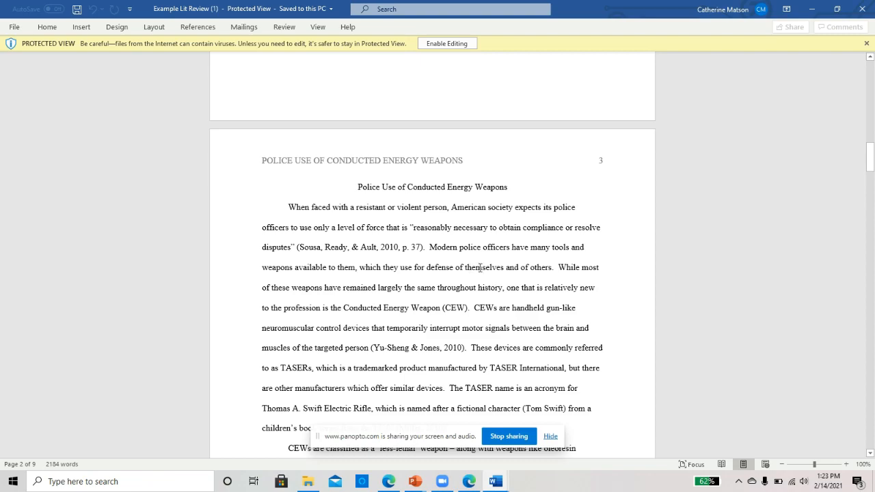
{"action": "scroll", "coordinate": [480, 268], "scroll_direction": "down", "scroll_amount": 3}
{"action": "scroll", "coordinate": [481, 268], "scroll_direction": "down", "scroll_amount": 3}
{"action": "scroll", "coordinate": [481, 270], "scroll_direction": "down", "scroll_amount": 3}
{"action": "scroll", "coordinate": [480, 272], "scroll_direction": "down", "scroll_amount": 3}
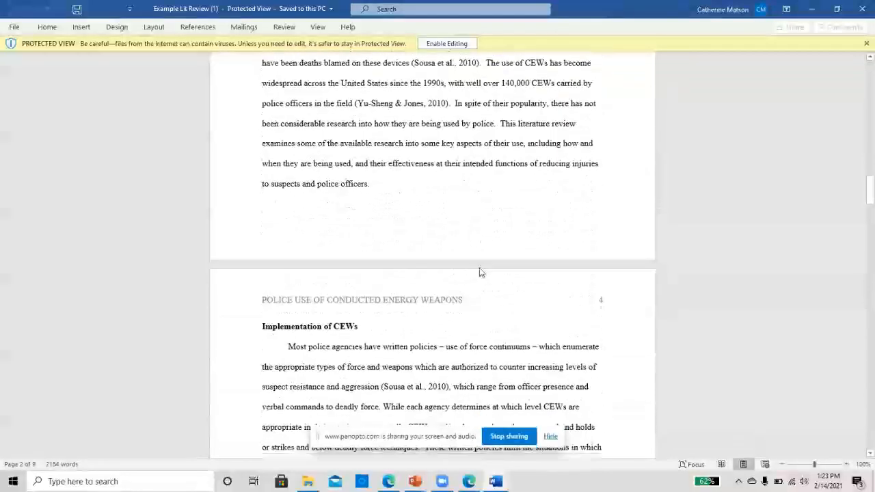
{"action": "scroll", "coordinate": [481, 272], "scroll_direction": "down", "scroll_amount": 3}
{"action": "scroll", "coordinate": [481, 272], "scroll_direction": "down", "scroll_amount": 2}
{"action": "scroll", "coordinate": [480, 270], "scroll_direction": "down", "scroll_amount": 2}
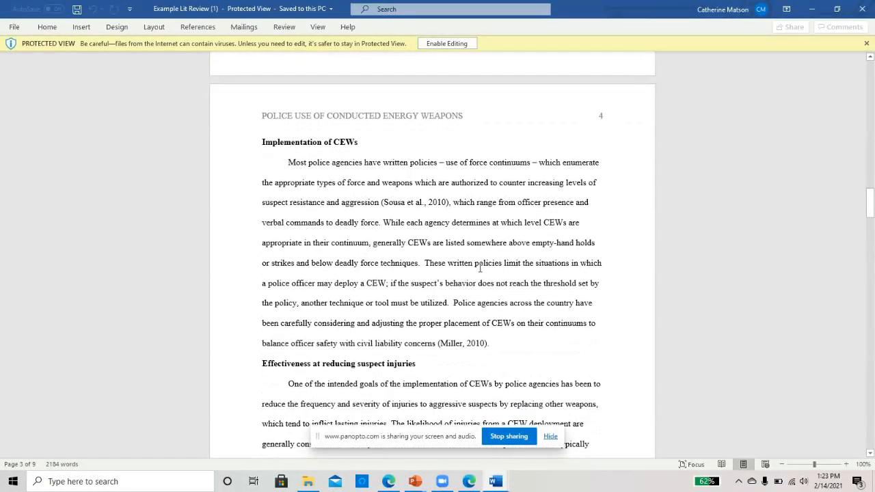
{"action": "left_click_drag", "start_coordinate": [869, 201], "coordinate": [870, 410]}
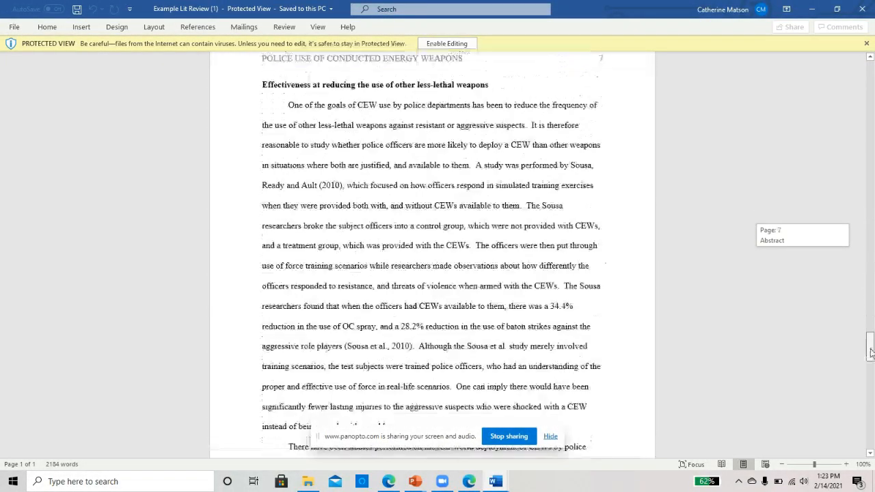
{"action": "scroll", "coordinate": [480, 273], "scroll_direction": "down", "scroll_amount": 3}
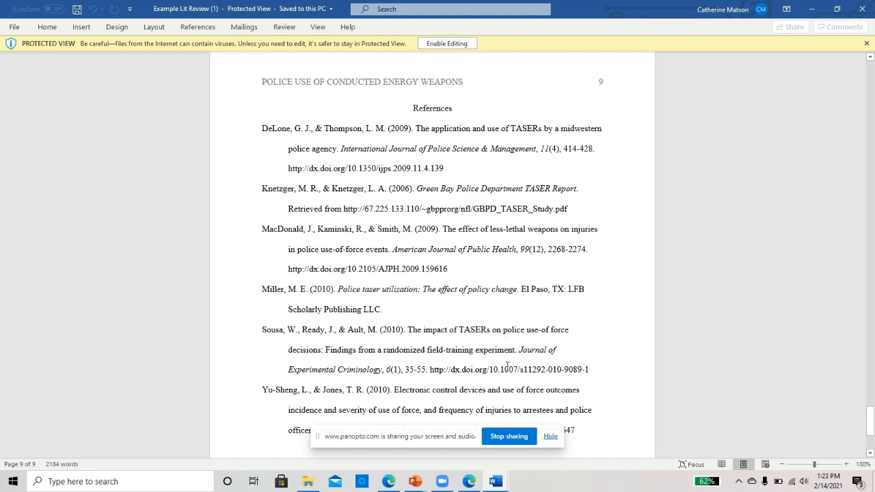
{"action": "left_click_drag", "start_coordinate": [870, 420], "coordinate": [870, 81]}
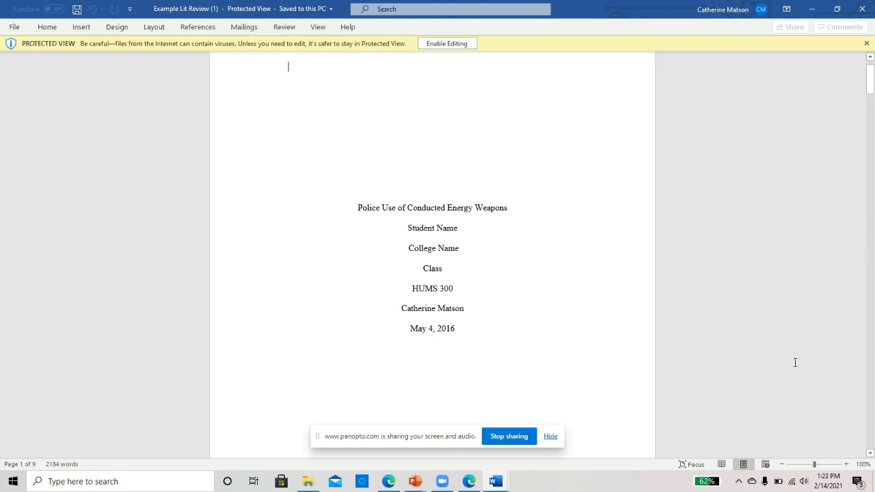
Return to the ProQuest cocaine search results list from the medication-compliance article
{"action": "left_click", "coordinate": [388, 482]}
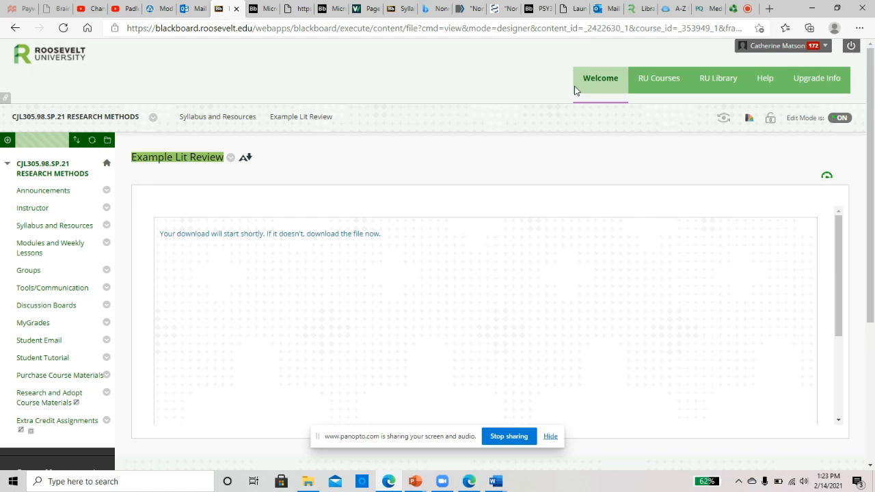
{"action": "left_click", "coordinate": [699, 9]}
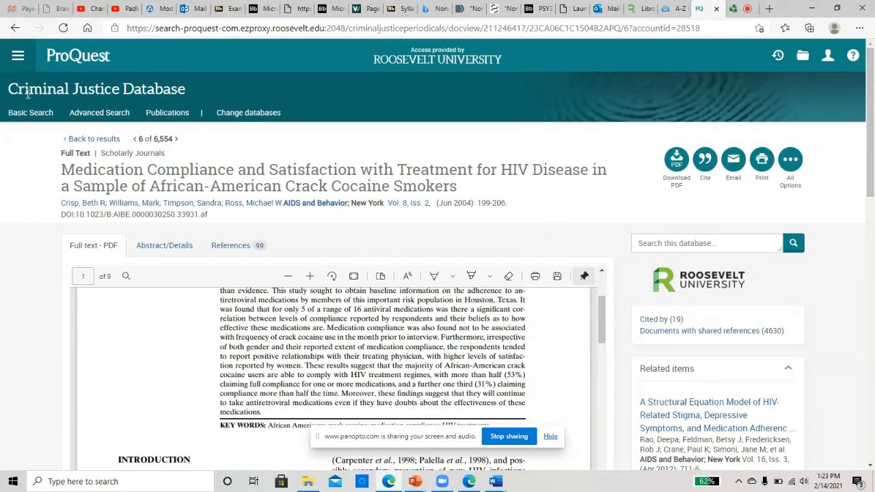
{"action": "left_click", "coordinate": [15, 28]}
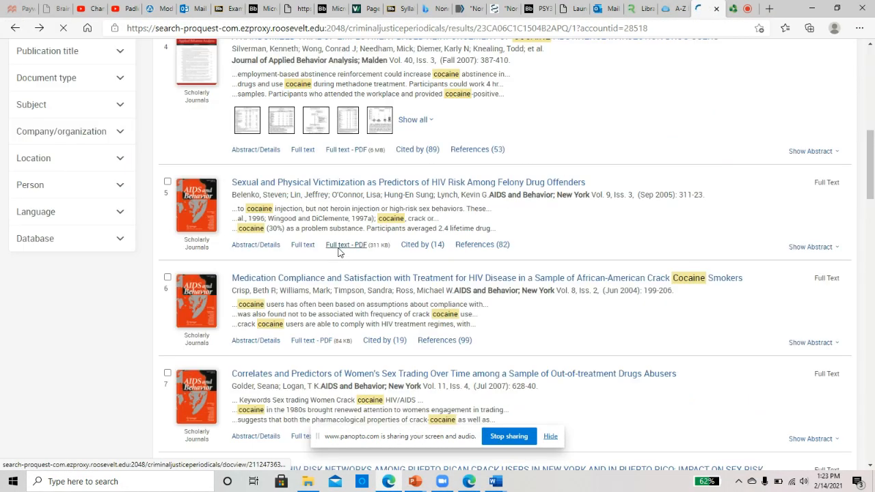